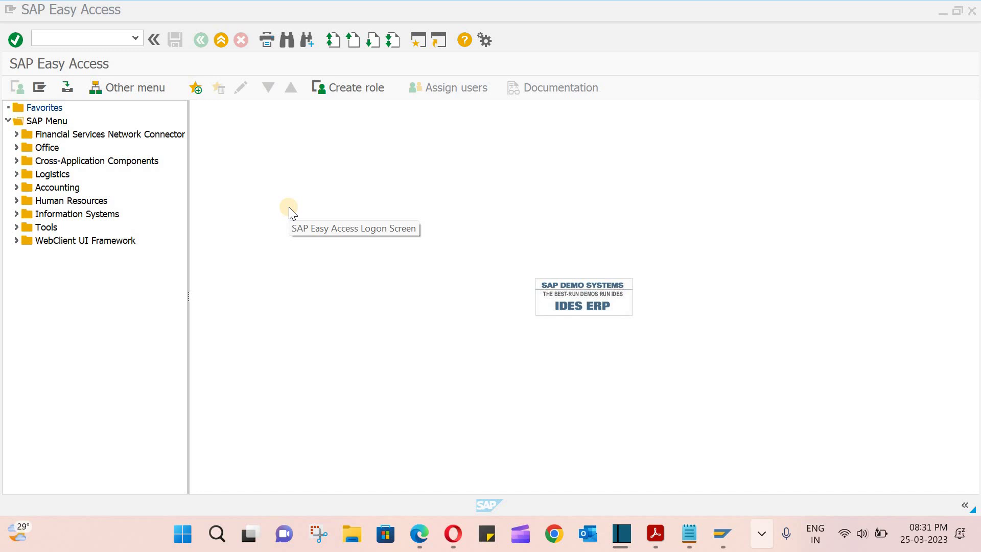
Step: Expand Logistics > Materials Management > Service Master > Service to list AC03, AC06 and AC10
{"action": "left_click", "coordinate": [15, 173]}
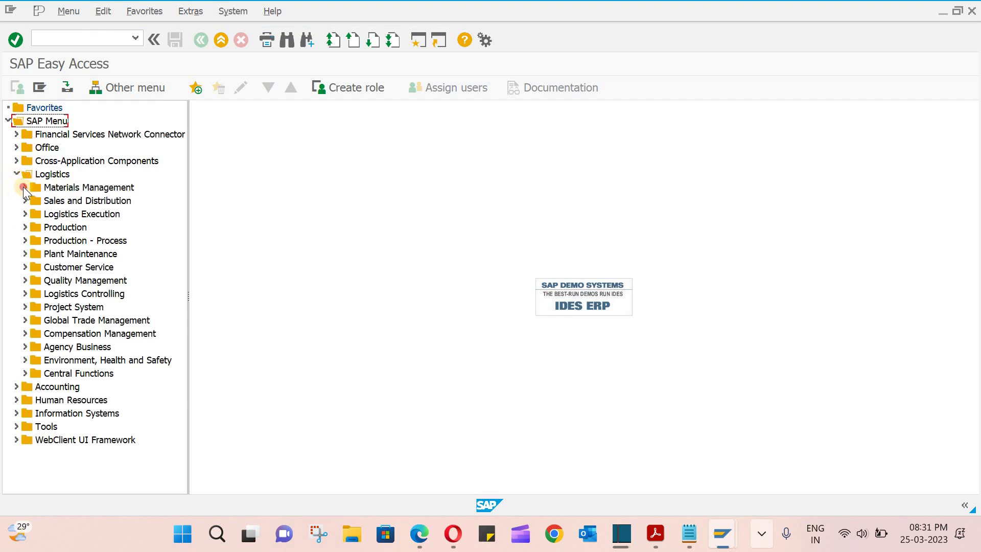
{"action": "left_click", "coordinate": [23, 187]}
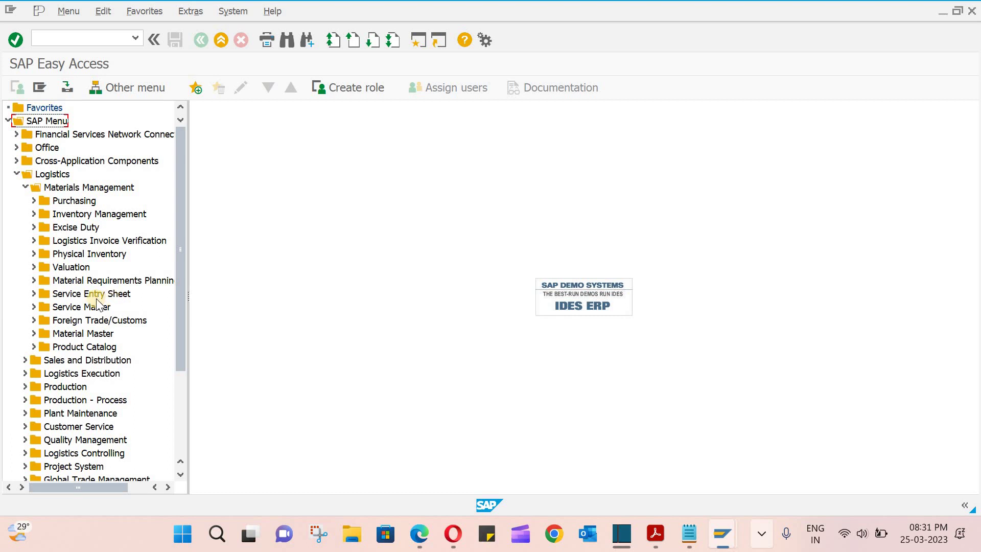
{"action": "left_click", "coordinate": [32, 306]}
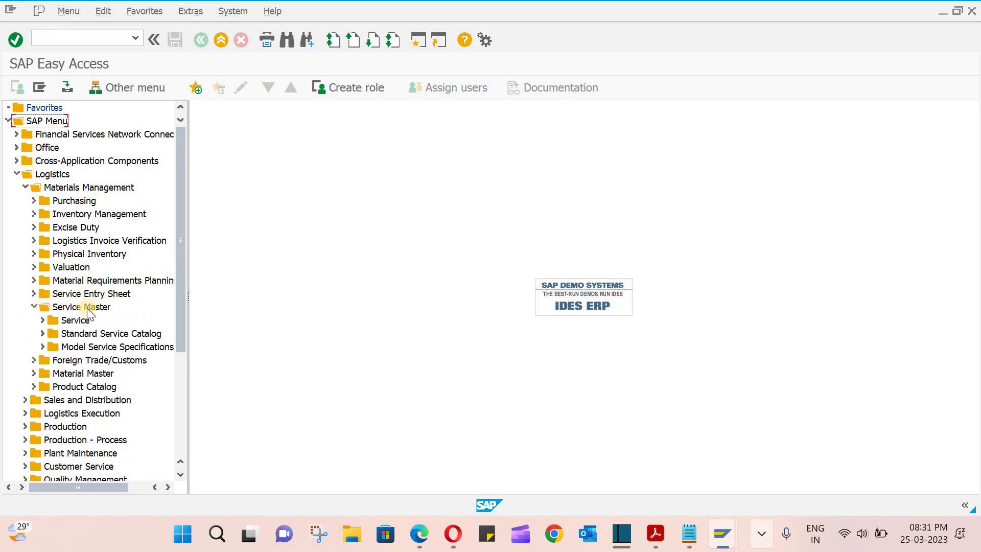
{"action": "left_click", "coordinate": [41, 320]}
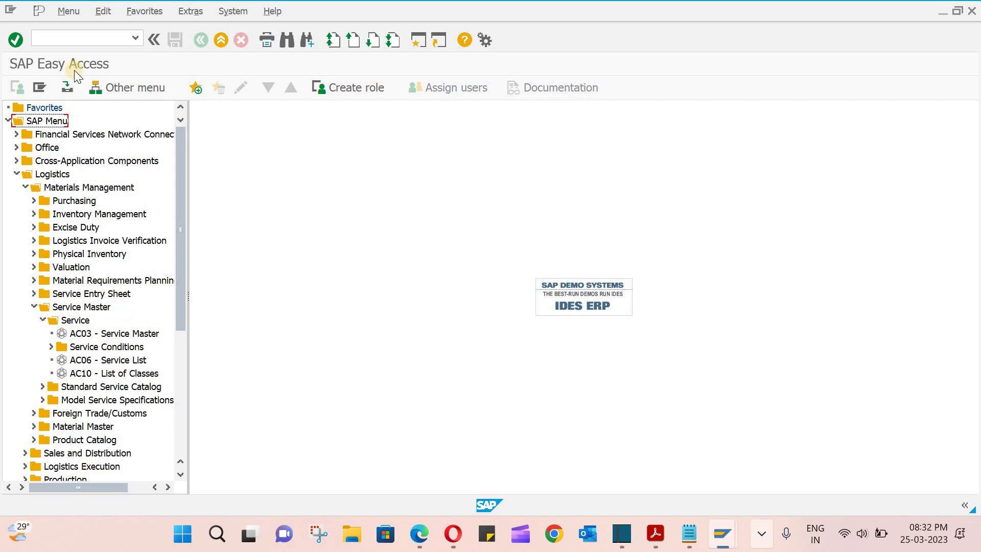
{"action": "left_click", "coordinate": [61, 39]}
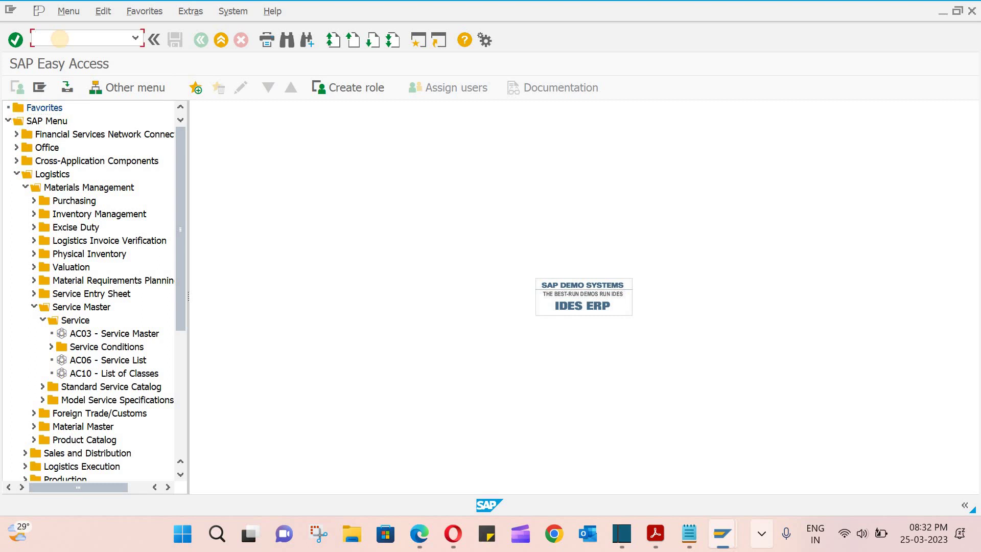
Step: Run SPRO and expand Reference IMG to Materials Management > External Services Management > Service Master
{"action": "type", "text": "spro"}
{"action": "key", "text": "Return"}
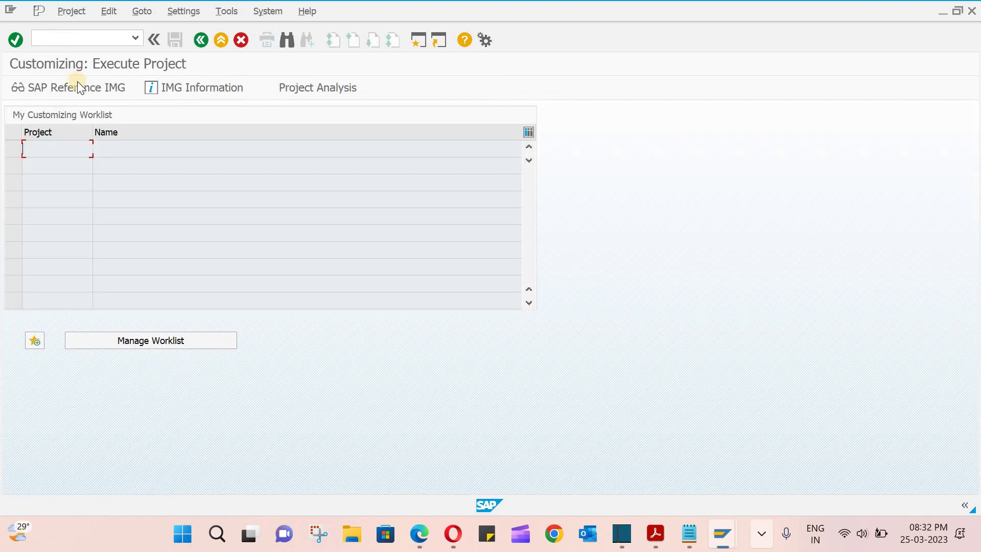
{"action": "left_click", "coordinate": [77, 87]}
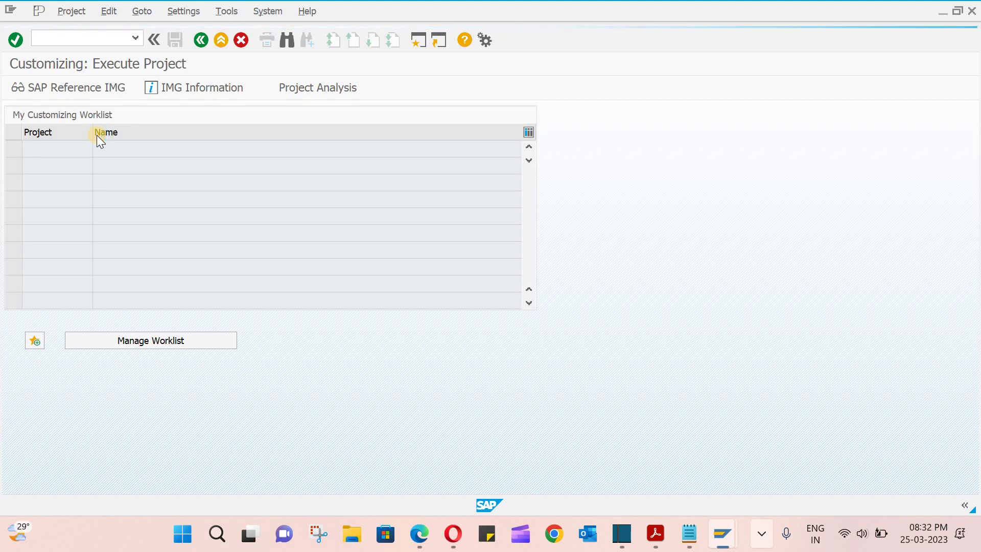
{"action": "scroll", "coordinate": [75, 292], "scroll_direction": "down", "scroll_amount": 5}
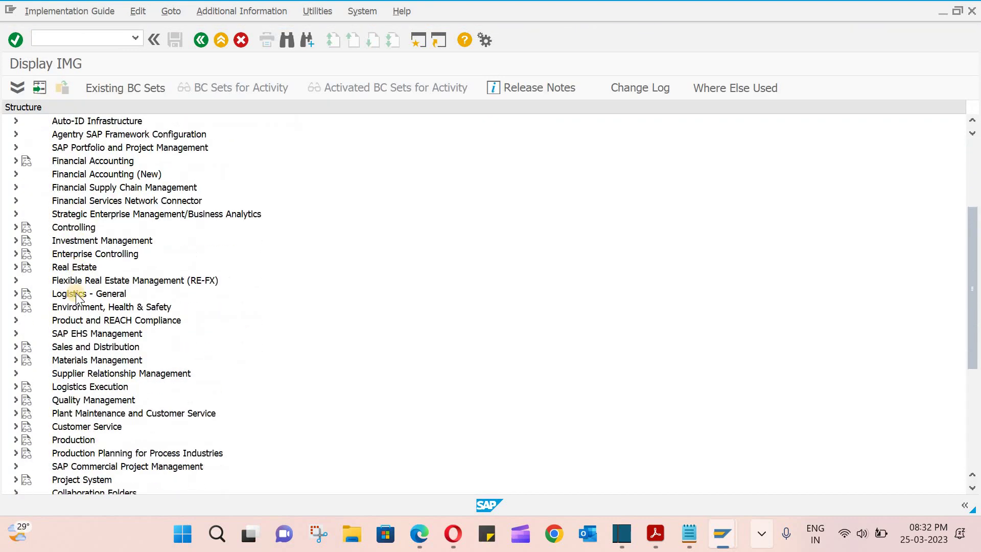
{"action": "left_click", "coordinate": [16, 320]}
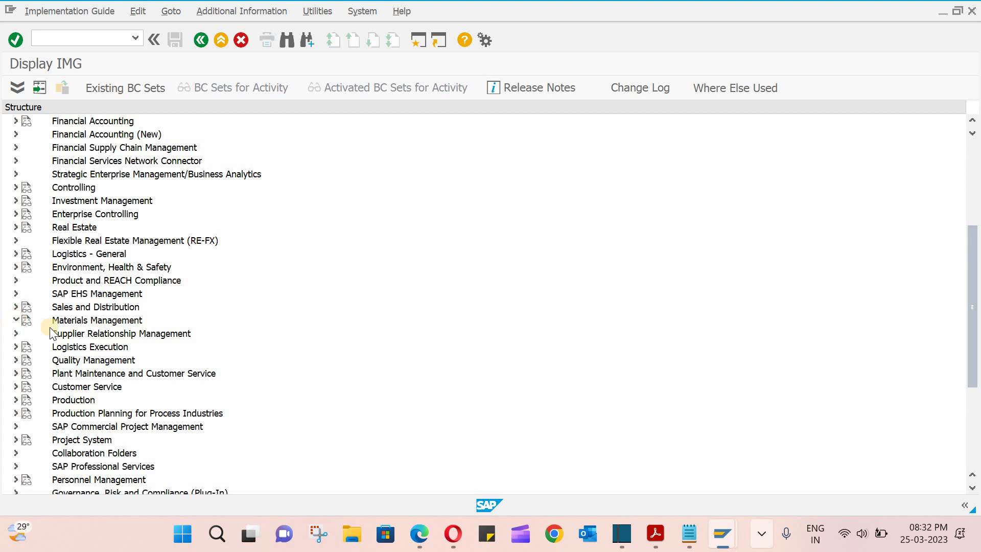
{"action": "scroll", "coordinate": [85, 323], "scroll_direction": "down", "scroll_amount": 3}
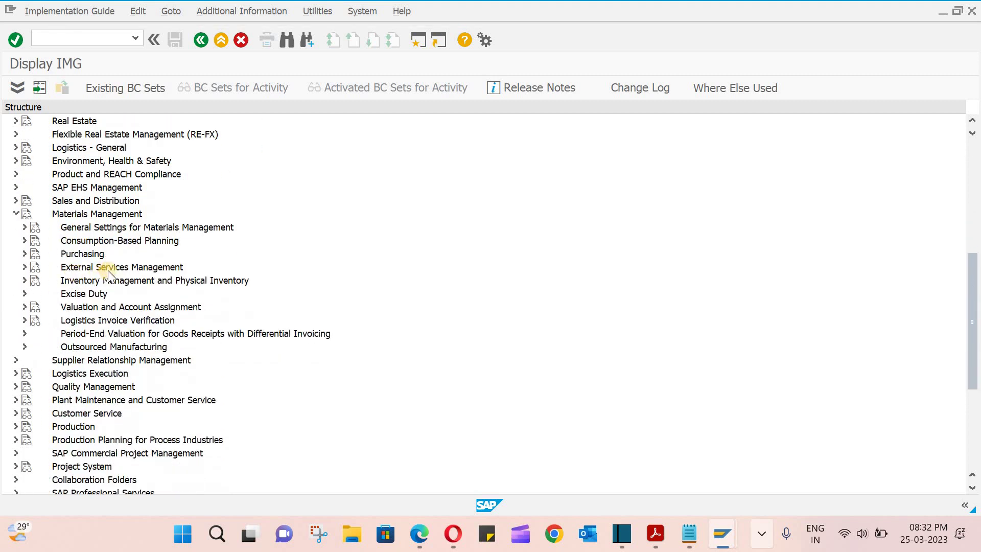
{"action": "left_click", "coordinate": [24, 266]}
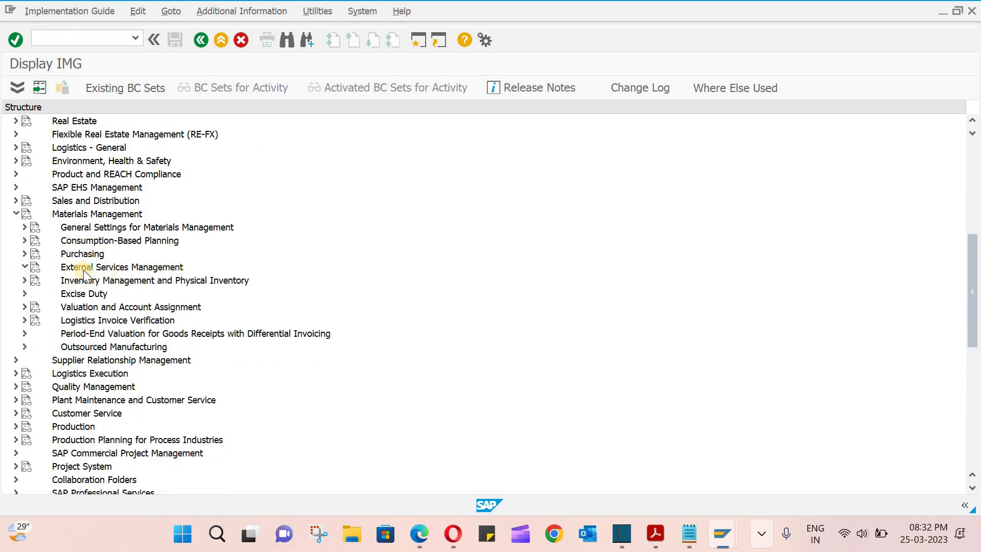
{"action": "scroll", "coordinate": [85, 269], "scroll_direction": "down", "scroll_amount": 2}
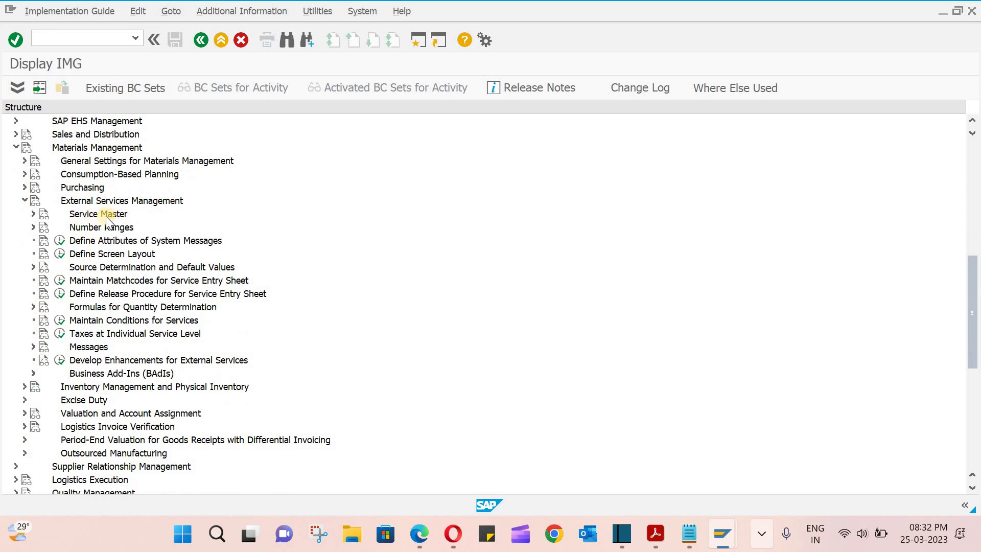
{"action": "left_click", "coordinate": [34, 213]}
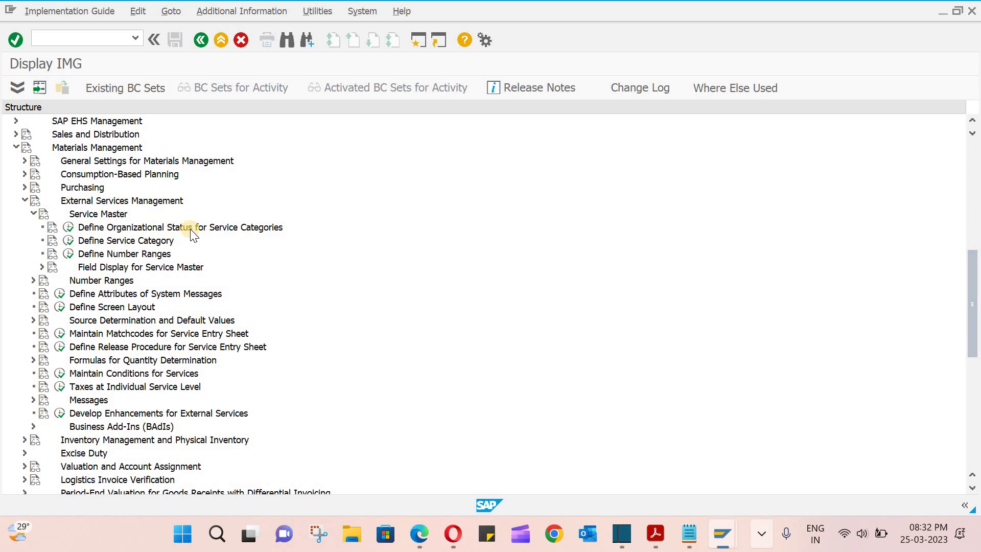
Step: Add a new organizational status AB01 with S-BD and S-MM checked
{"action": "left_click", "coordinate": [68, 227]}
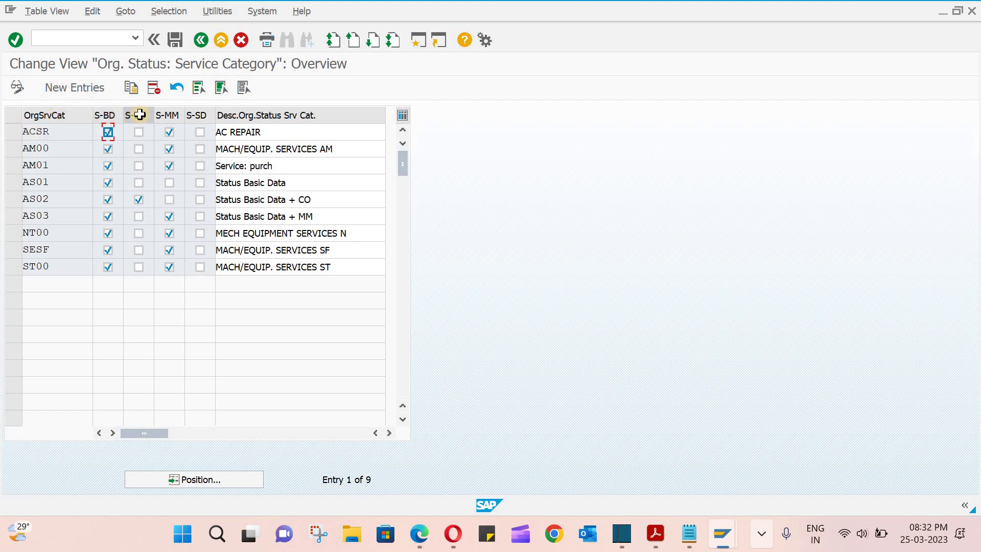
{"action": "left_click", "coordinate": [96, 87]}
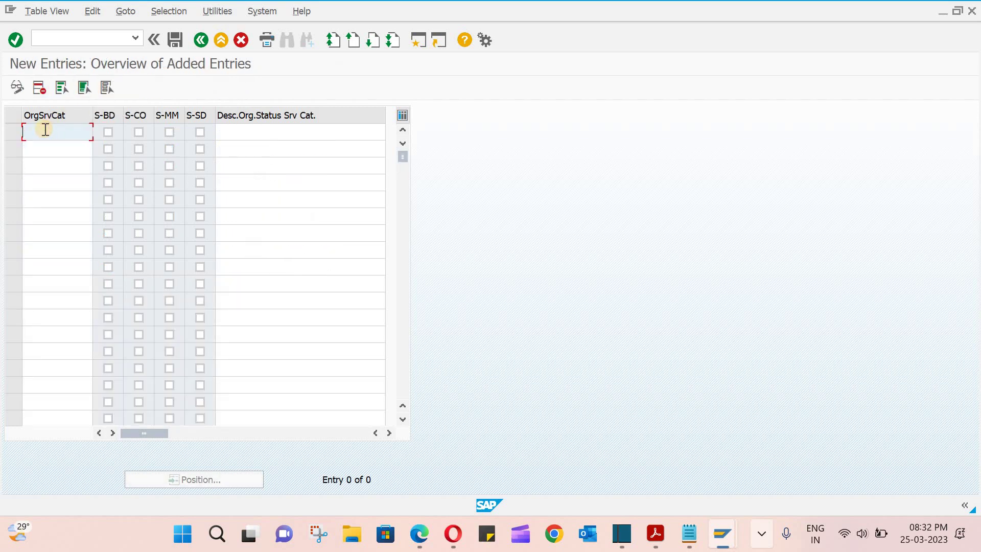
{"action": "type", "text": "AB01"}
{"action": "left_click", "coordinate": [109, 133]}
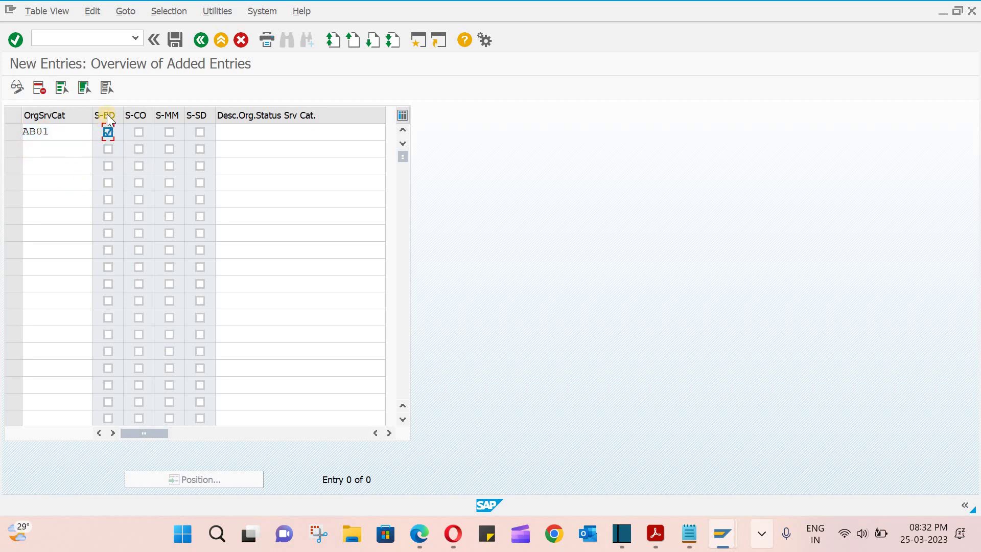
{"action": "left_click", "coordinate": [169, 134]}
Step: Describe AB01 as 'Service for ABCS', save under a customizing request, and go back
{"action": "left_click", "coordinate": [241, 128]}
{"action": "type", "text": "Serv"}
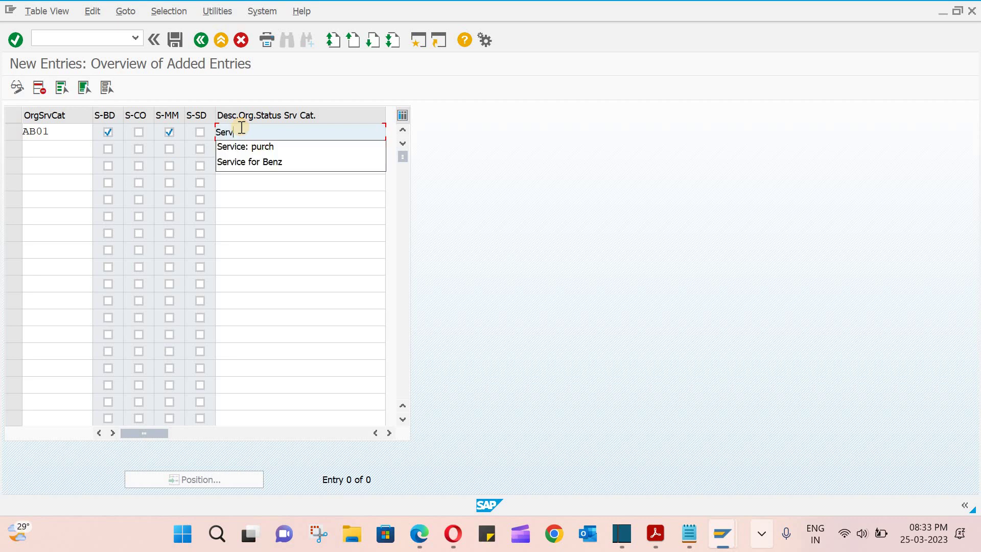
{"action": "type", "text": "ice f"}
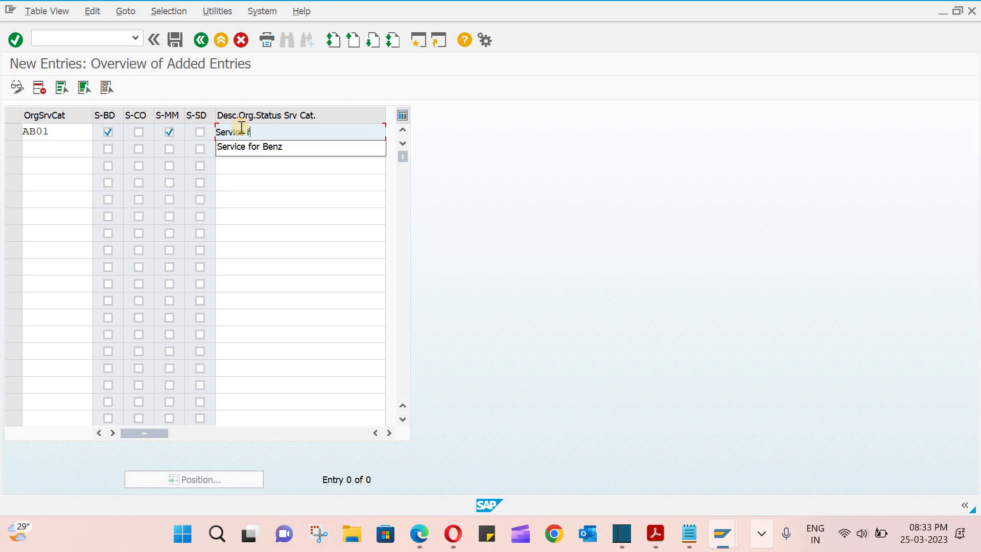
{"action": "type", "text": "or ABCS"}
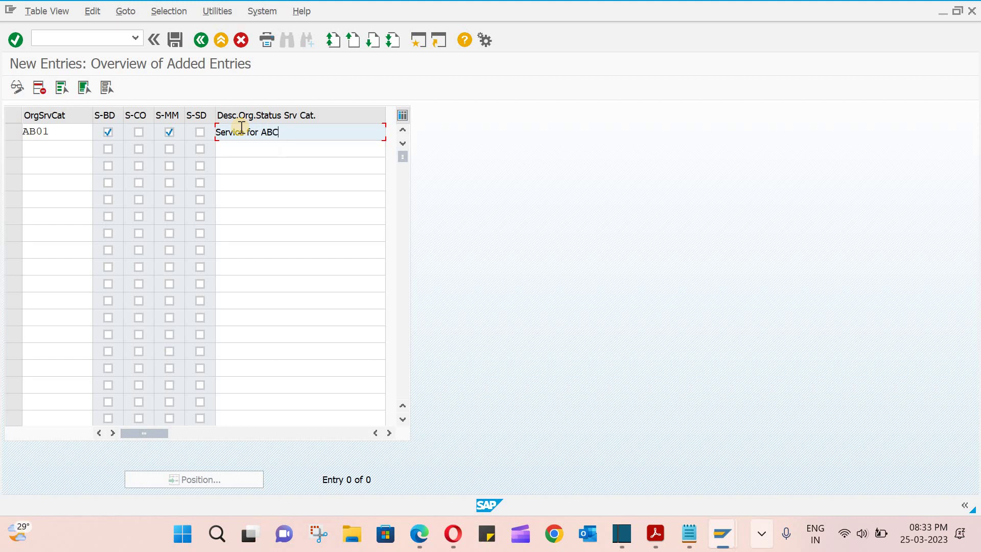
{"action": "key", "text": "Return"}
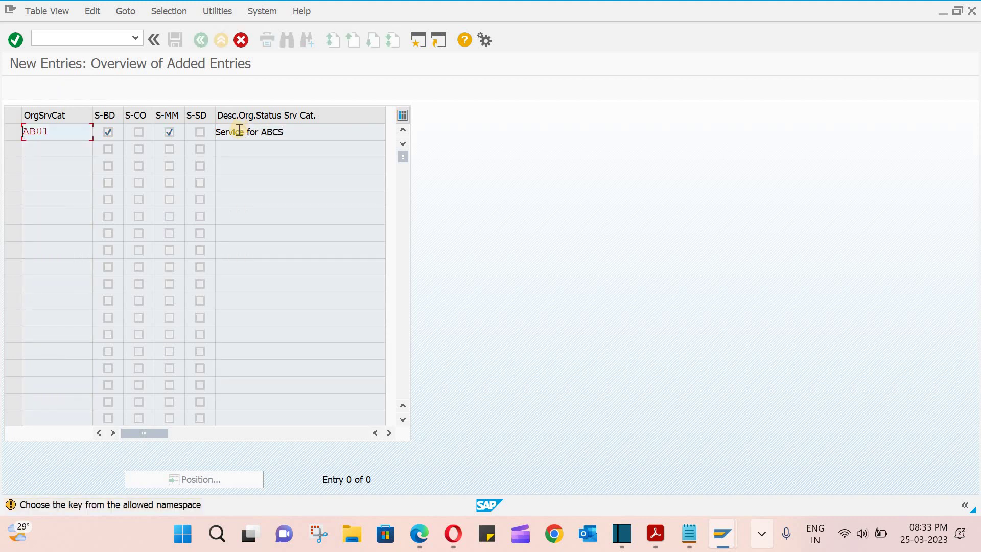
{"action": "key", "text": "Return"}
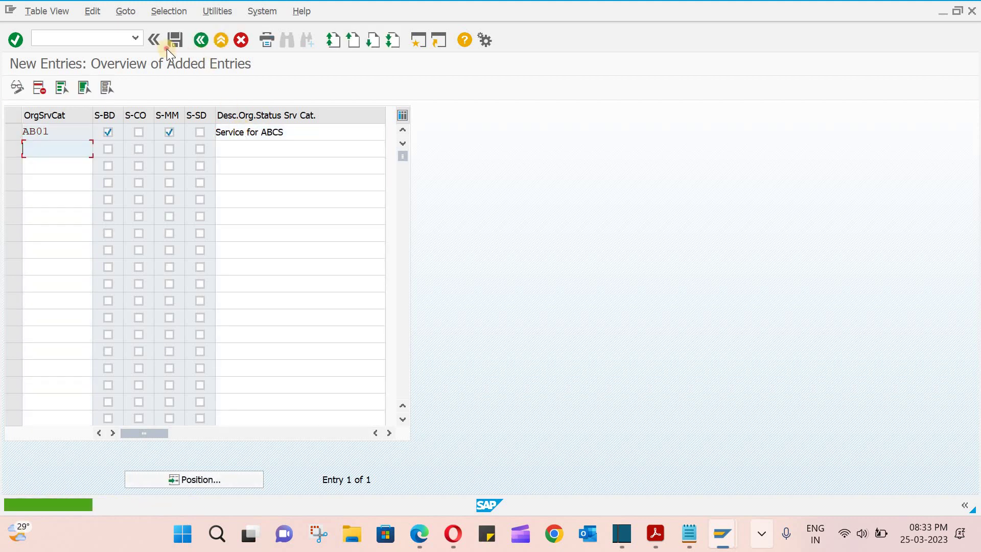
{"action": "left_click", "coordinate": [175, 40]}
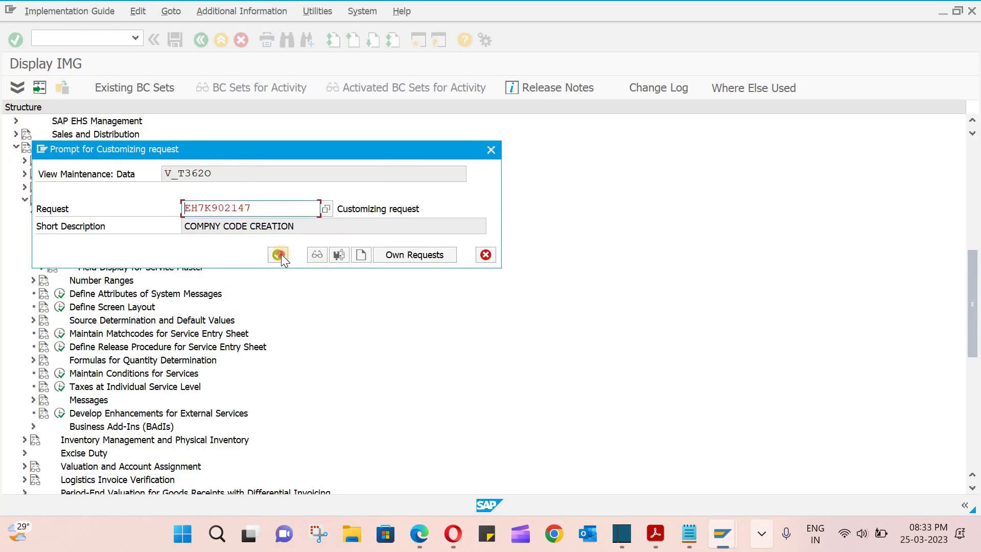
{"action": "left_click", "coordinate": [278, 255]}
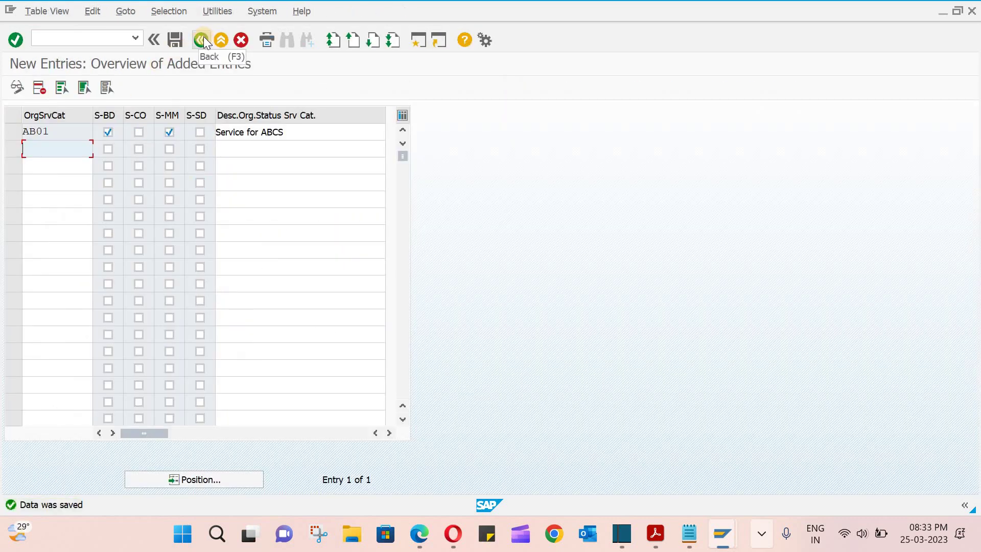
{"action": "left_click", "coordinate": [203, 36]}
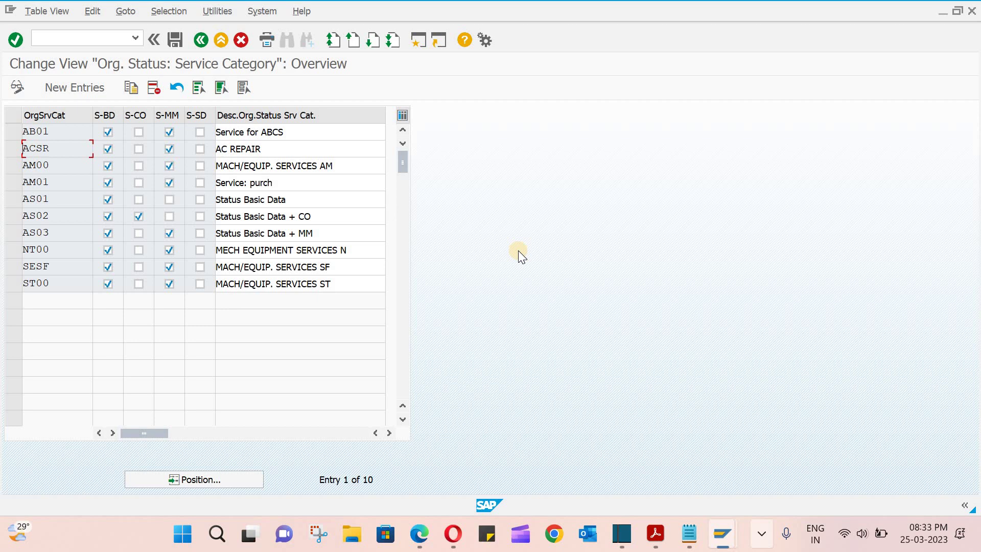
Step: Create service category PT01 with org status AB01 and account reference 0006
{"action": "left_click", "coordinate": [202, 42]}
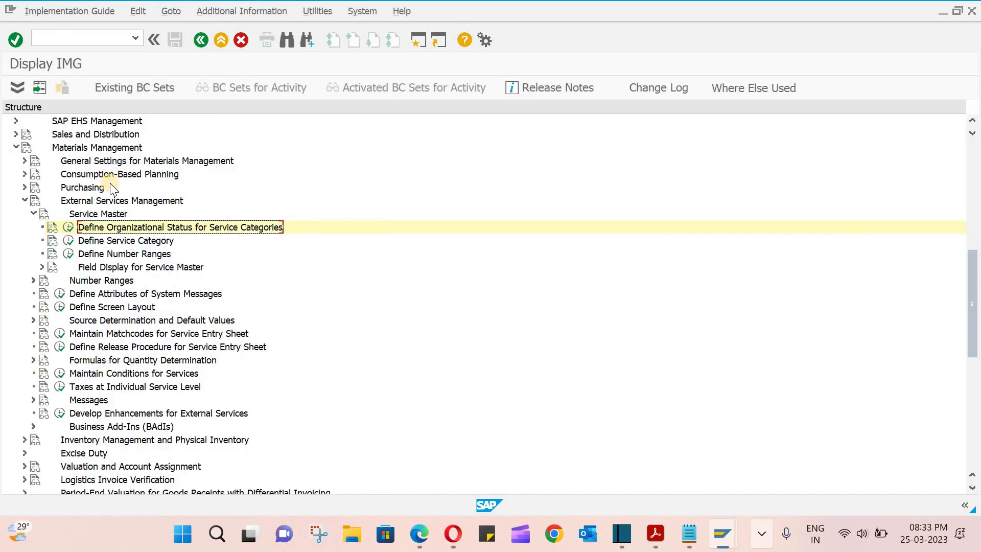
{"action": "left_click", "coordinate": [68, 241]}
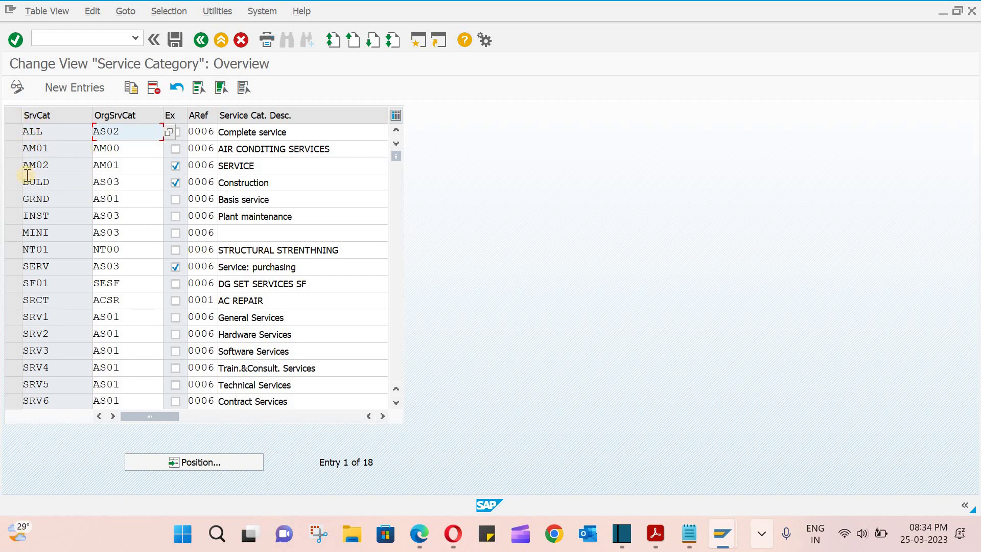
{"action": "left_click", "coordinate": [67, 88]}
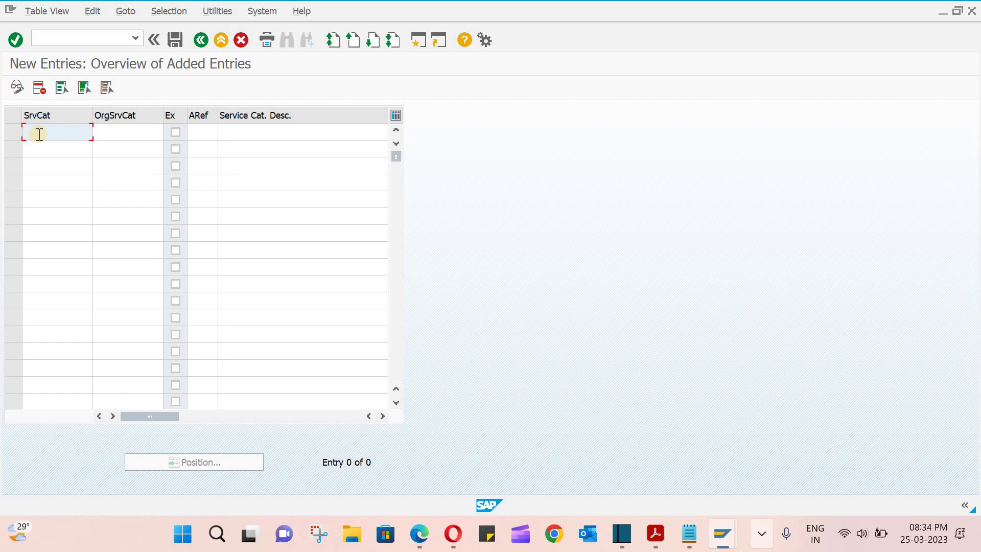
{"action": "type", "text": "P"}
{"action": "type", "text": "T"}
{"action": "type", "text": "T1"}
{"action": "key", "text": "Tab"}
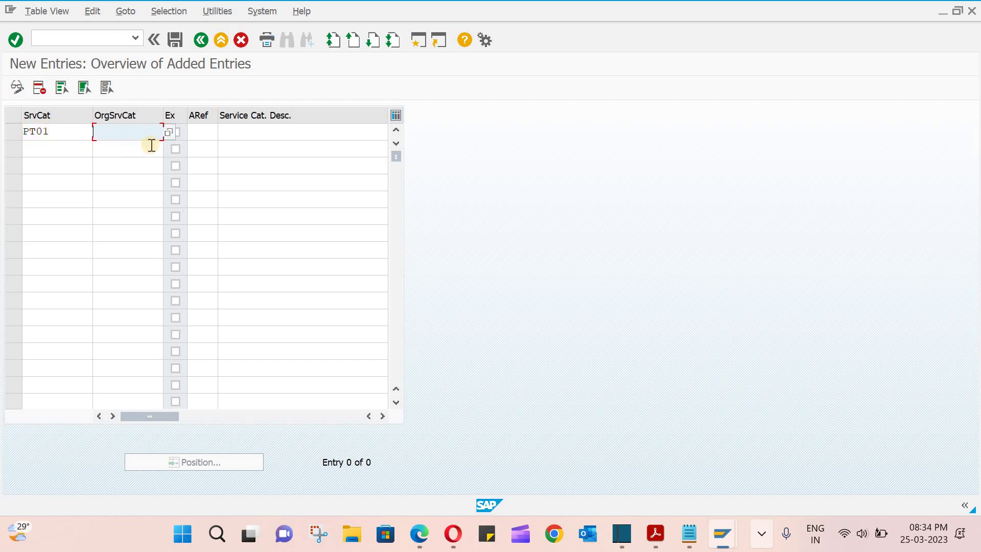
{"action": "left_click", "coordinate": [170, 134]}
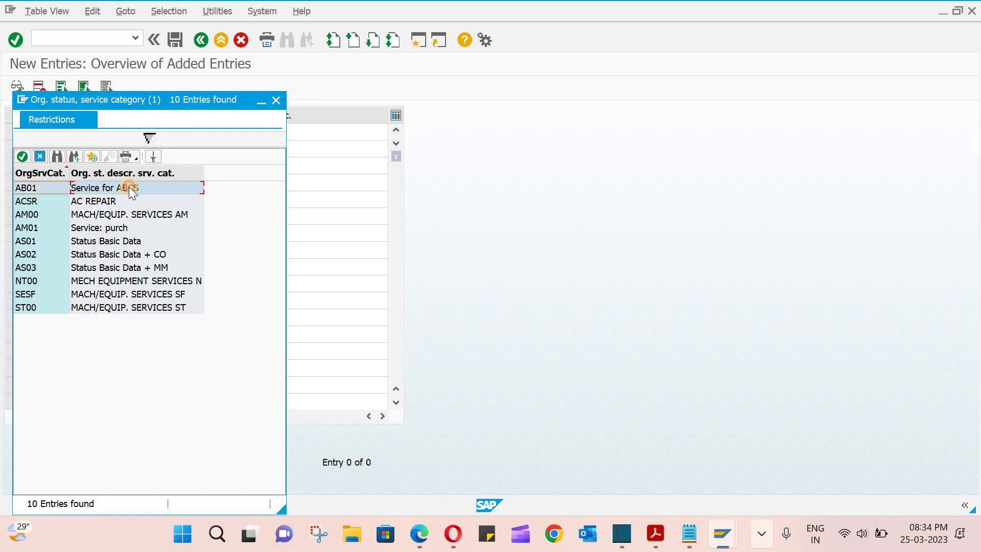
{"action": "double_click", "coordinate": [129, 187]}
{"action": "left_click", "coordinate": [219, 131]}
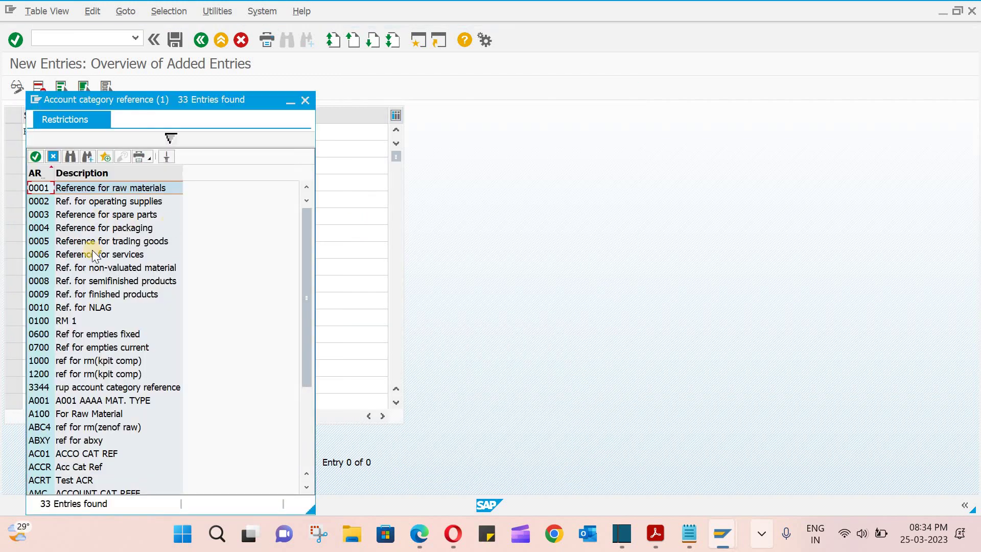
{"action": "double_click", "coordinate": [95, 254]}
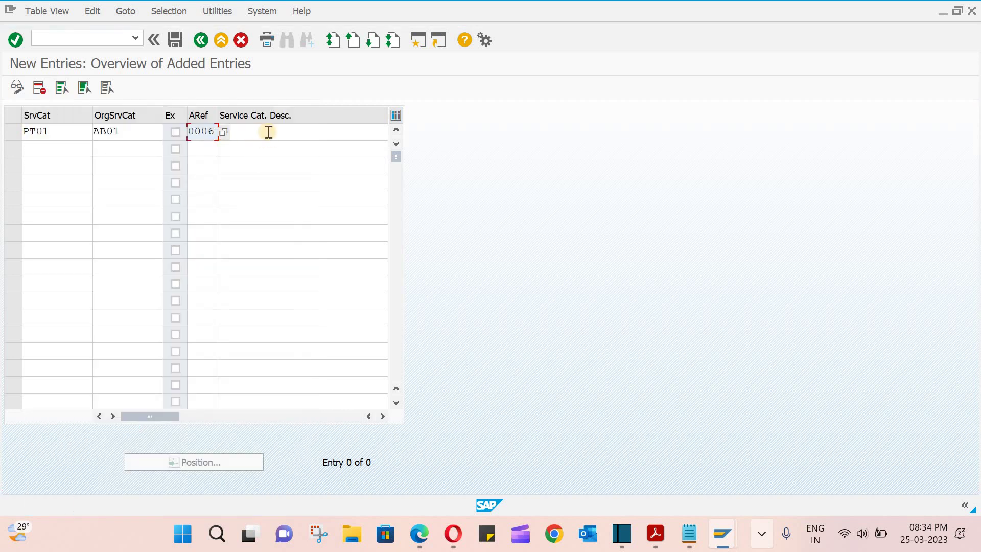
Step: Describe PT01 as 'Painting service (ABCS)', save it under the customizing request, and go back
{"action": "left_click", "coordinate": [269, 131]}
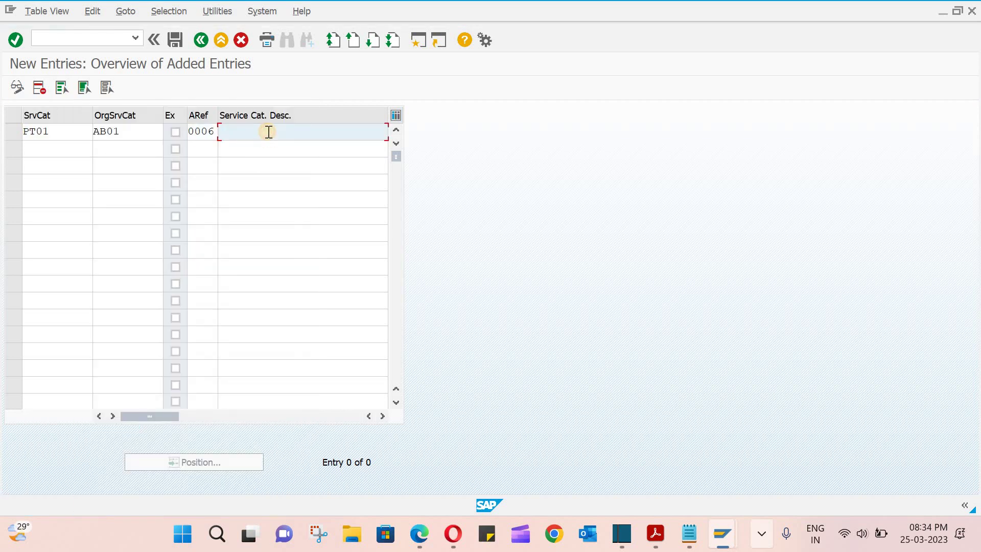
{"action": "type", "text": "Painting service"}
{"action": "key", "text": "Return"}
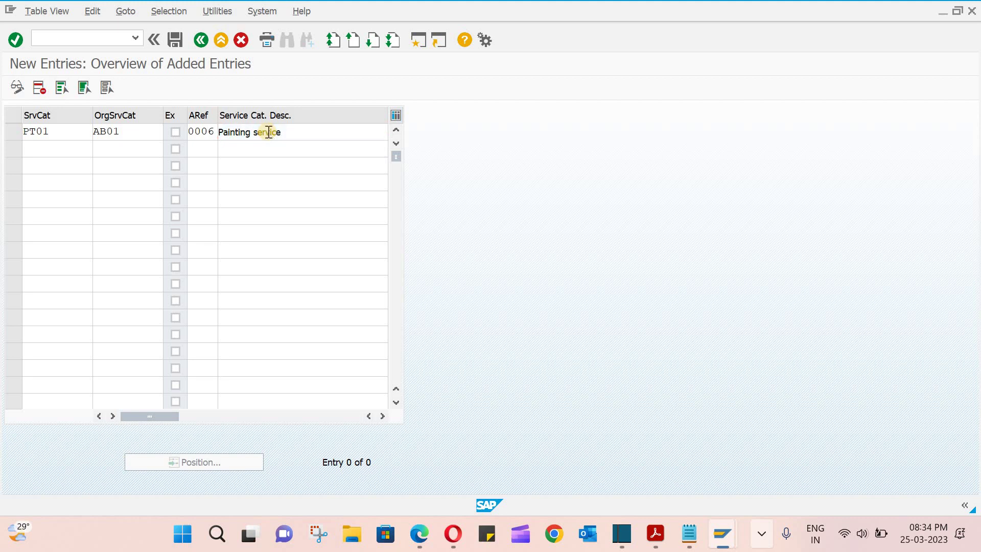
{"action": "left_click", "coordinate": [297, 133]}
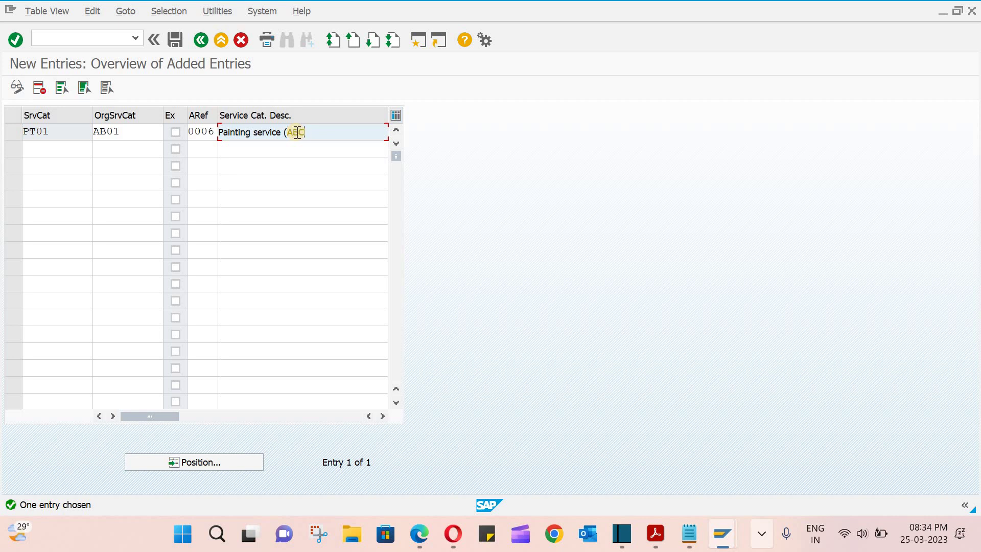
{"action": "type", "text": ")"}
{"action": "key", "text": "Return"}
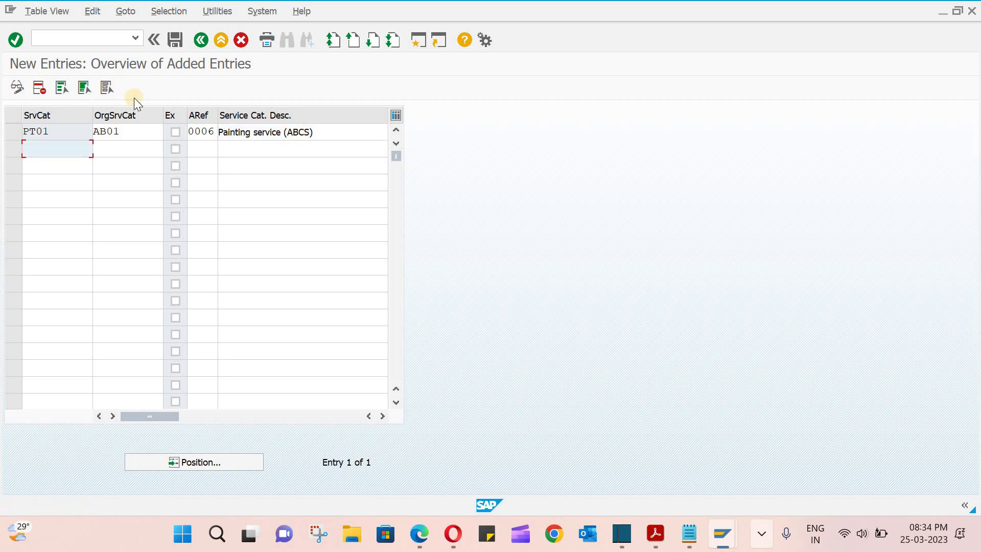
{"action": "left_click", "coordinate": [177, 35]}
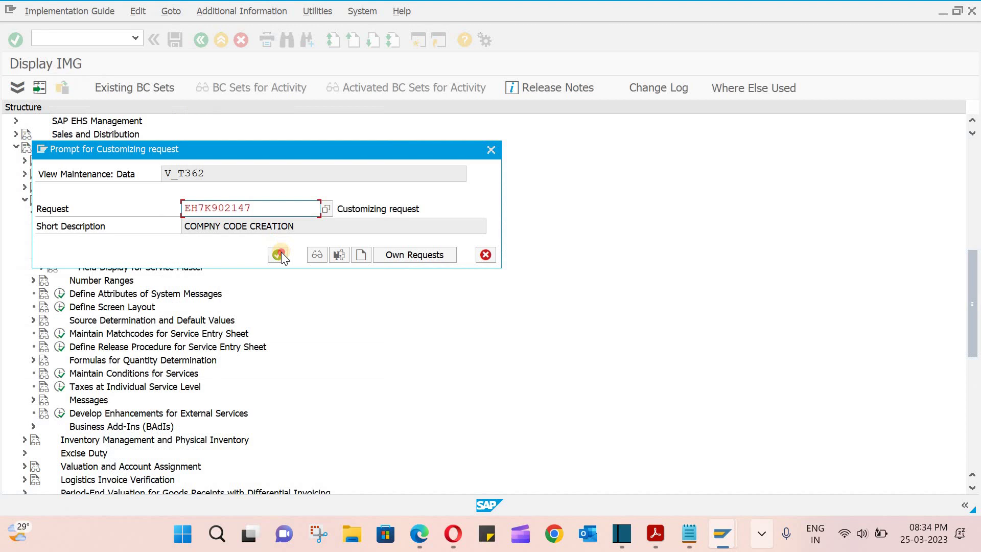
{"action": "key", "text": "Return"}
{"action": "left_click", "coordinate": [204, 40]}
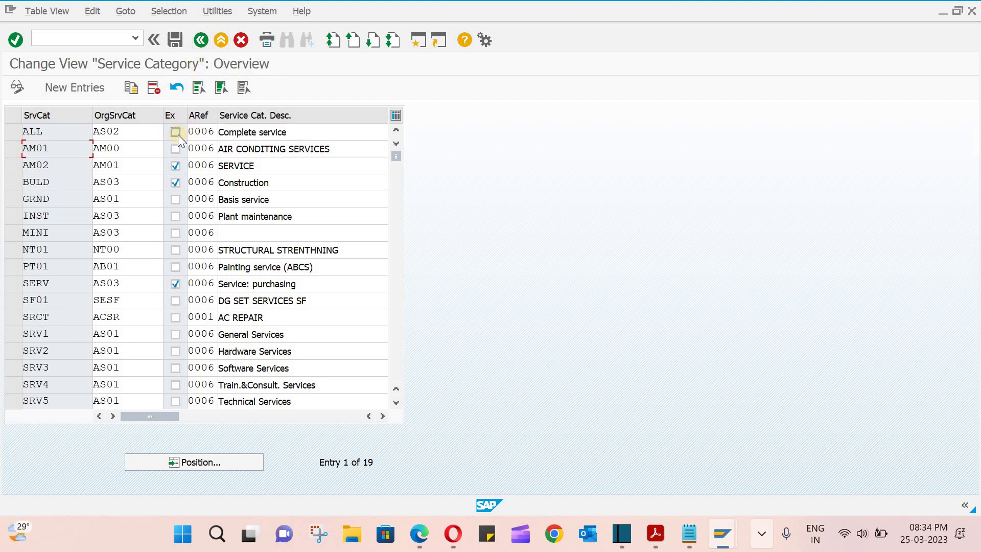
Step: Tick the Ex indicator for PT01, save, and return to the IMG tree
{"action": "left_click", "coordinate": [175, 266]}
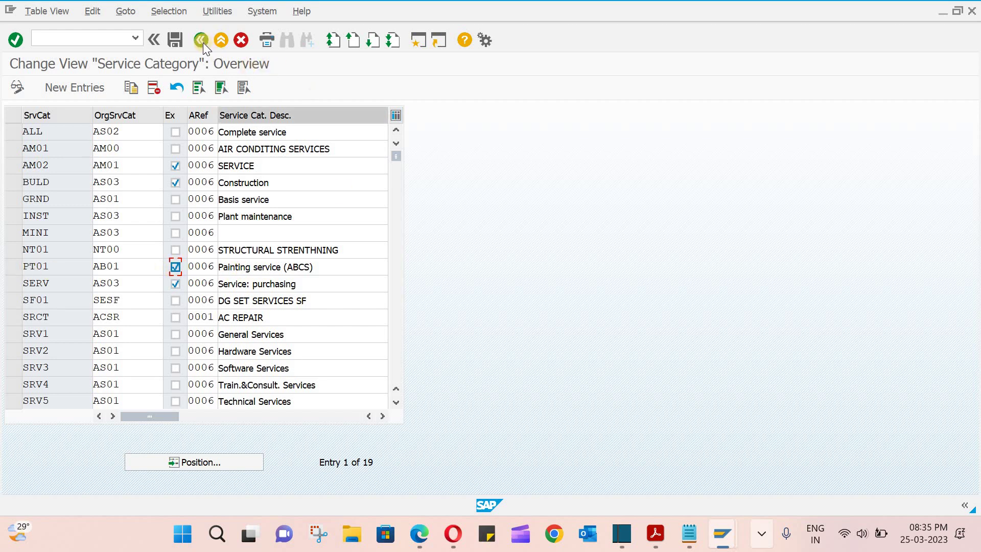
{"action": "left_click", "coordinate": [173, 39]}
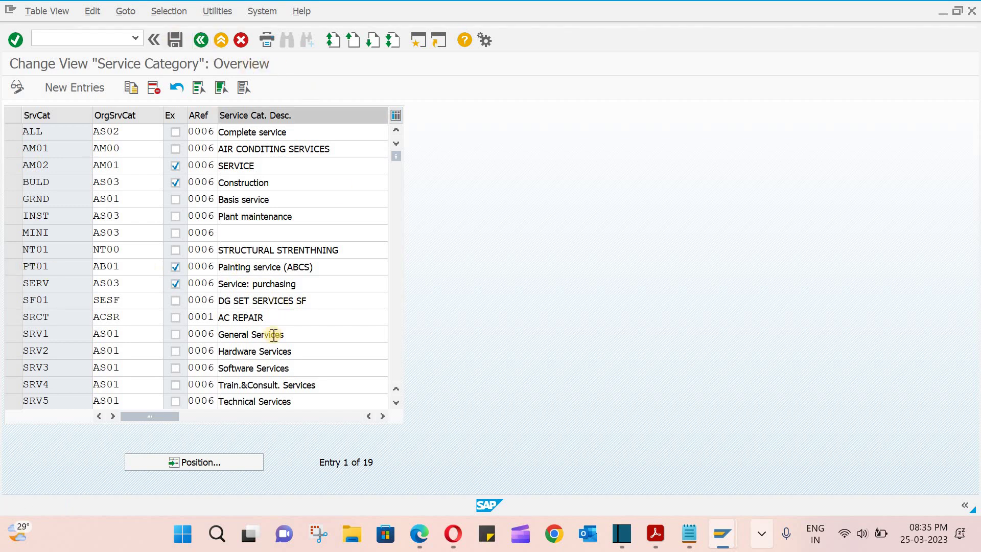
{"action": "left_click", "coordinate": [203, 40]}
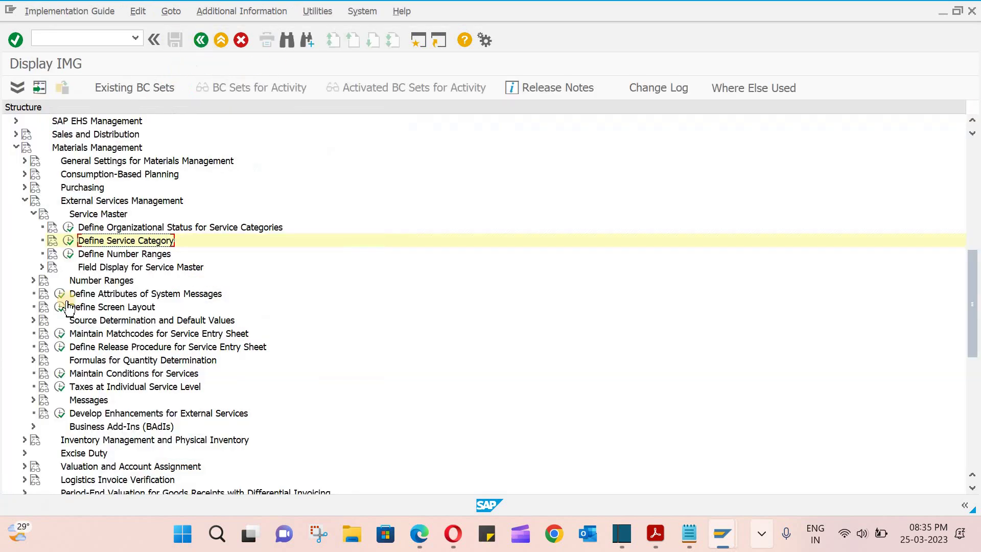
Step: Open Define Number Ranges for LEISTUNG and switch to editable group maintenance
{"action": "left_click", "coordinate": [69, 253]}
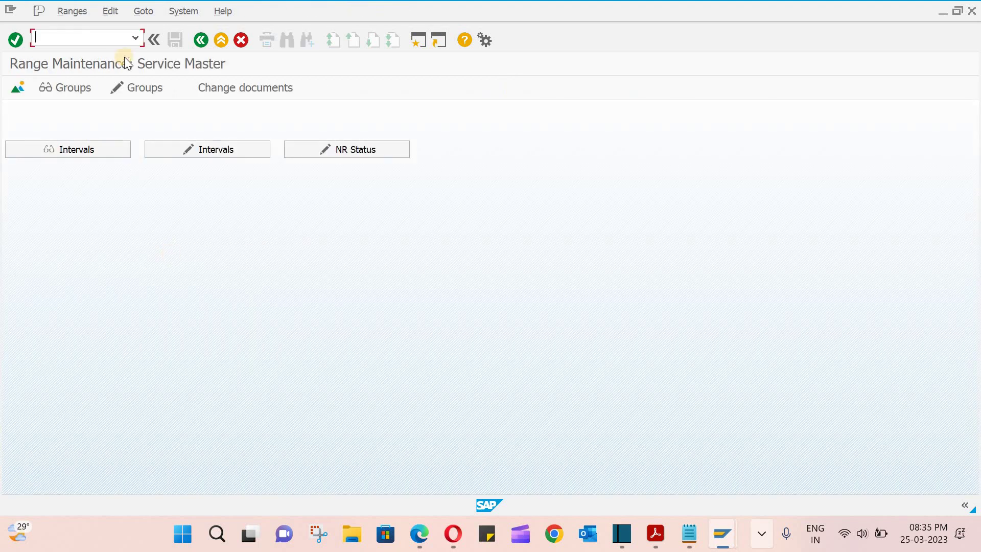
{"action": "left_click", "coordinate": [67, 87]}
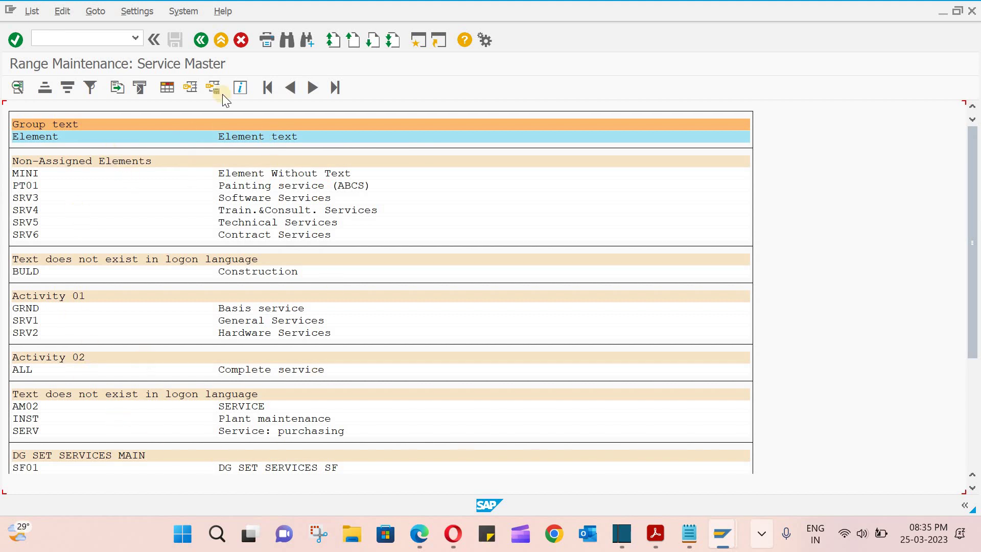
{"action": "left_click", "coordinate": [203, 39]}
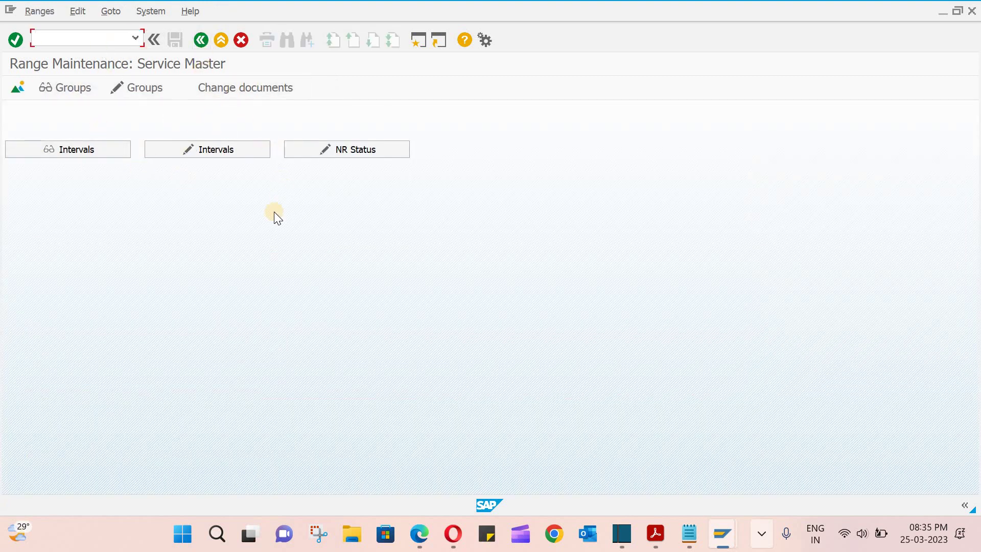
{"action": "left_click", "coordinate": [141, 92]}
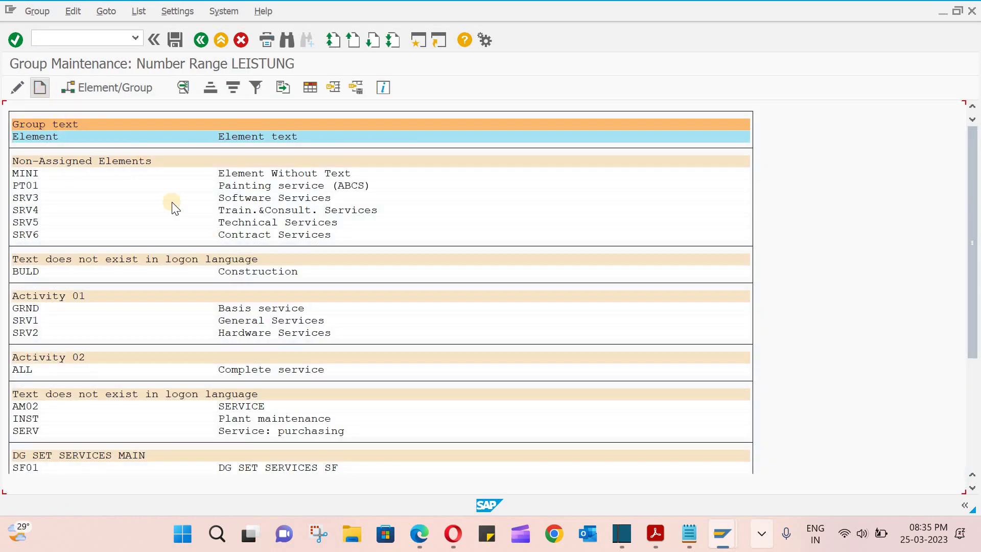
Step: Create group ABCS_SERVICE and review the existing intervals for a free range
{"action": "left_click", "coordinate": [39, 88]}
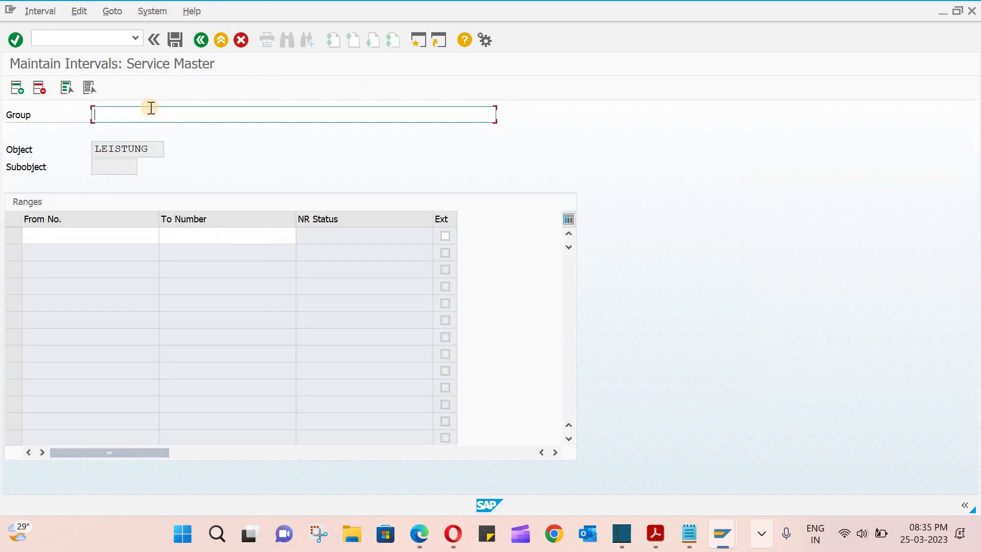
{"action": "type", "text": "ABCS_SERVICE"}
{"action": "key", "text": "Return"}
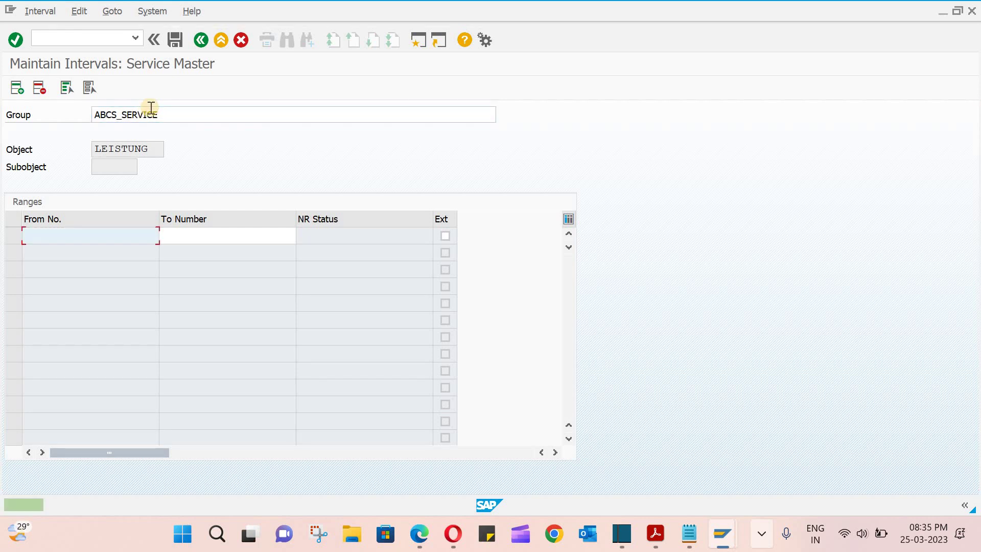
{"action": "left_click", "coordinate": [43, 13]}
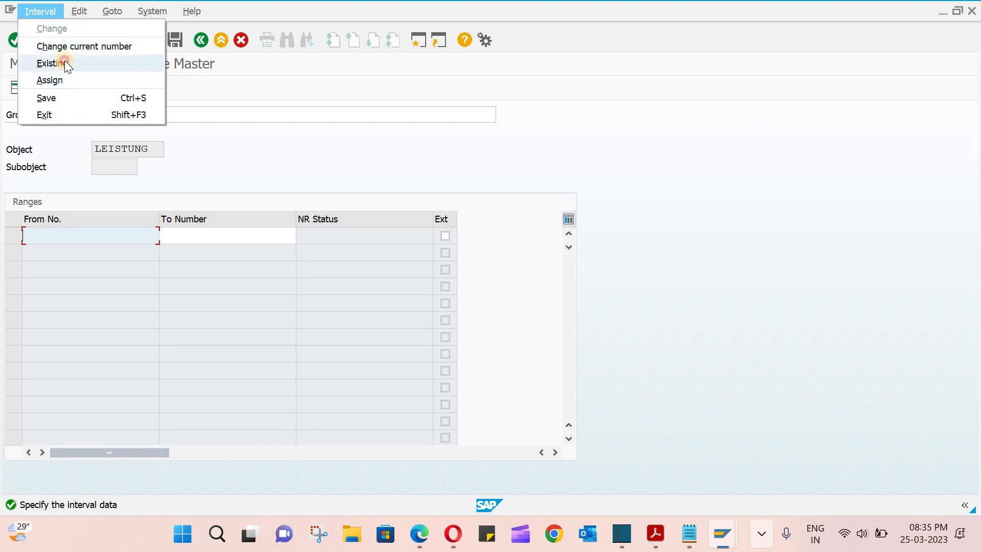
{"action": "left_click", "coordinate": [64, 63]}
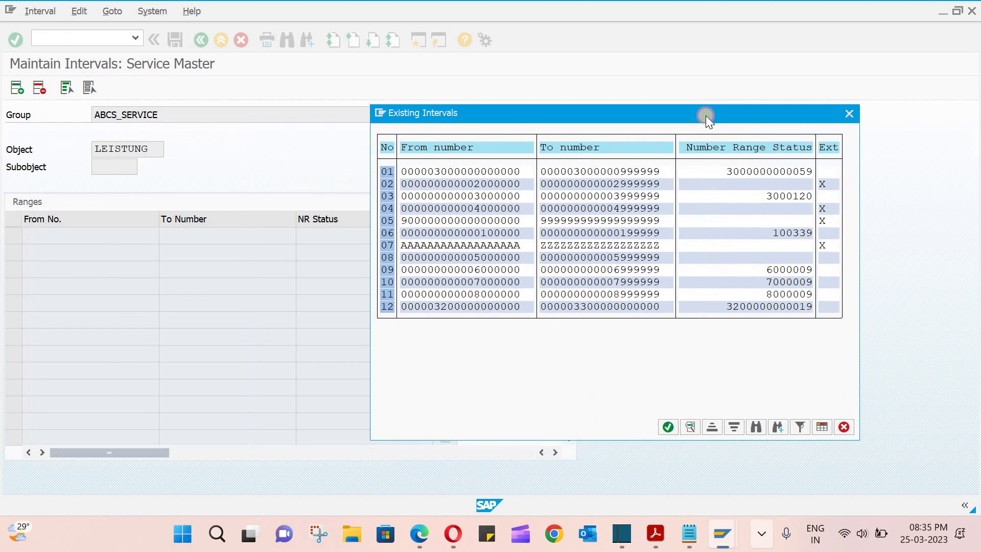
{"action": "left_click_drag", "start_coordinate": [706, 115], "coordinate": [692, 114]}
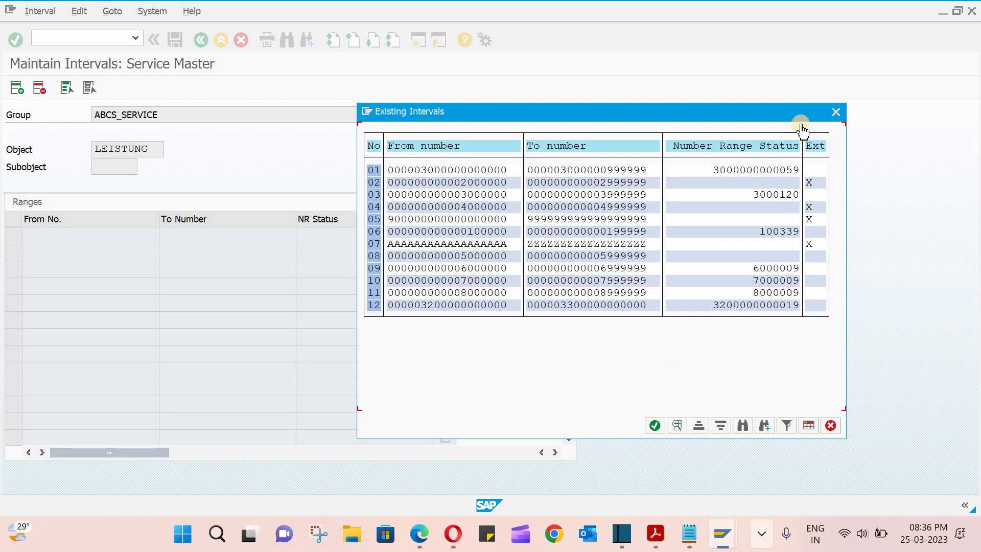
{"action": "left_click", "coordinate": [835, 111]}
{"action": "left_click", "coordinate": [79, 233]}
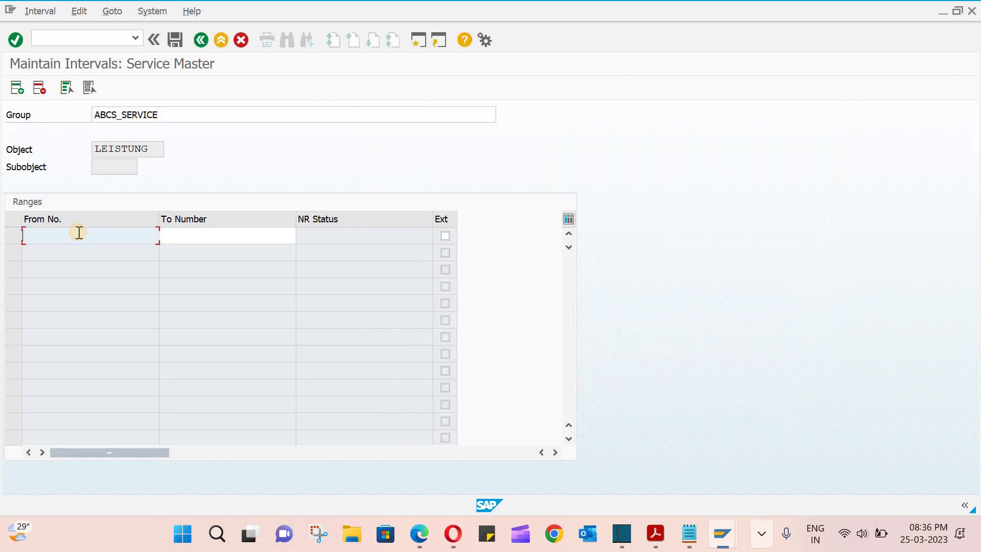
{"action": "type", "text": "100000000000000000"}
{"action": "key", "text": "Tab"}
{"action": "type", "text": "100000000000000000"}
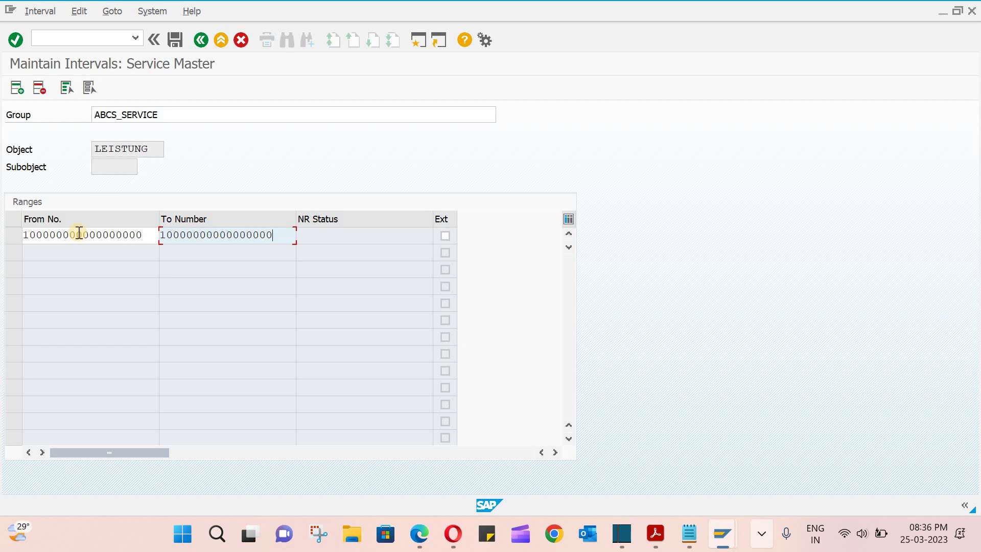
{"action": "type", "text": "0100"}
{"action": "key", "text": "Return"}
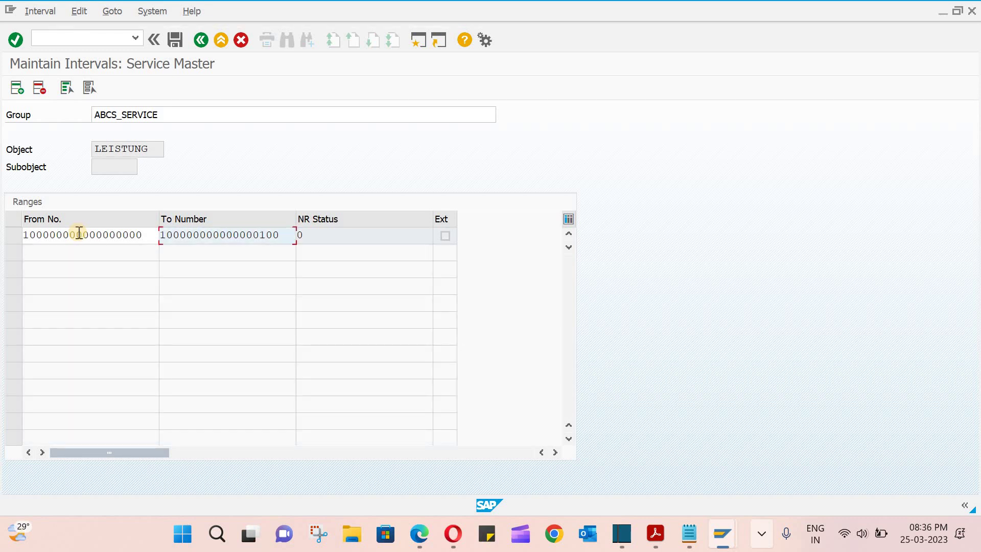
{"action": "left_click", "coordinate": [175, 41]}
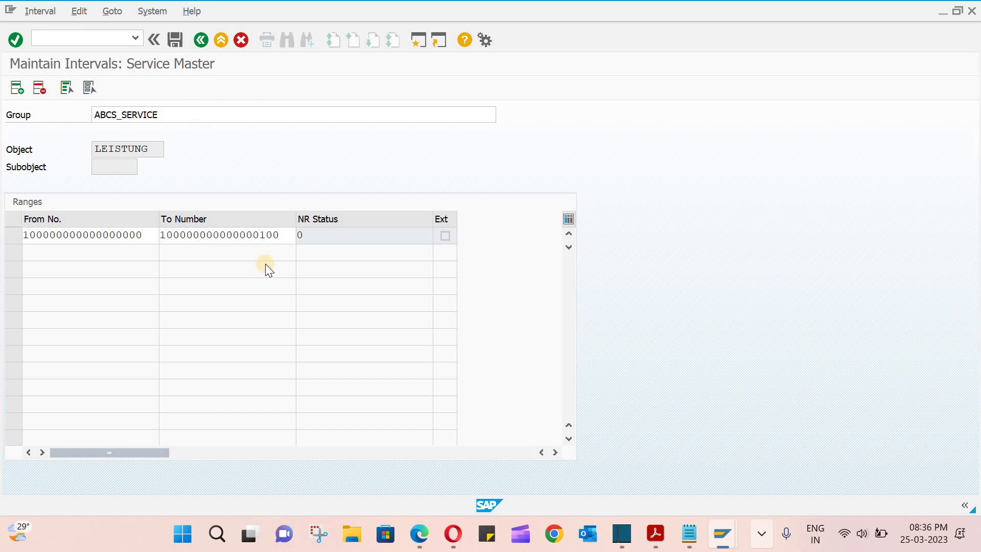
{"action": "left_click", "coordinate": [518, 462]}
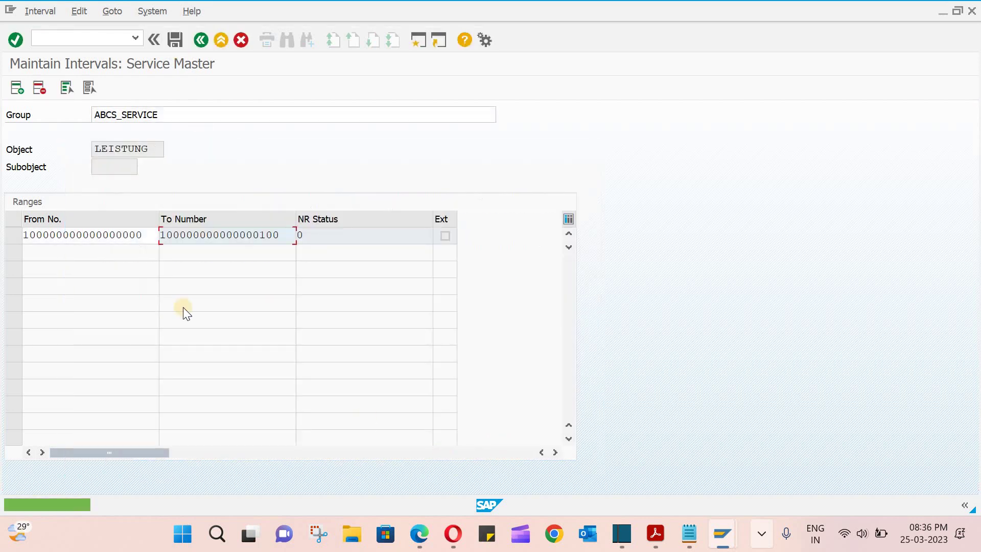
{"action": "left_click", "coordinate": [201, 38]}
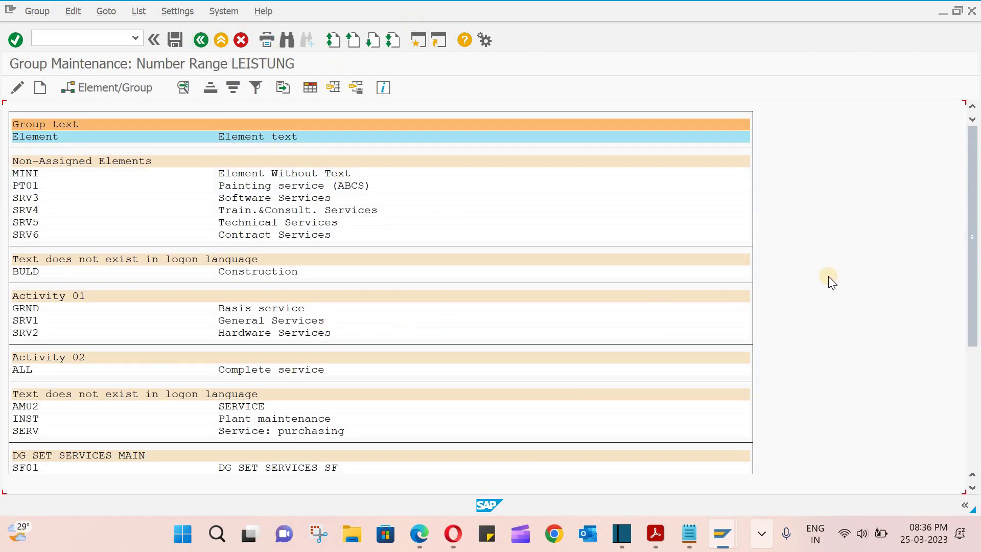
Step: Assign PT01 to number range group ABCS_SERVICE, save, and return to the IMG
{"action": "left_click_drag", "start_coordinate": [972, 213], "coordinate": [972, 255]}
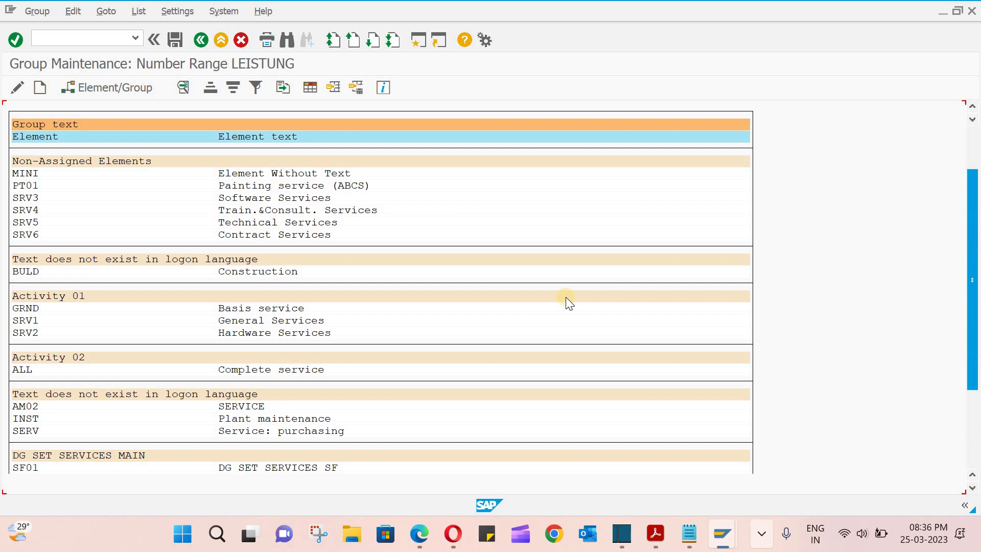
{"action": "scroll", "coordinate": [56, 263], "scroll_direction": "up", "scroll_amount": 3}
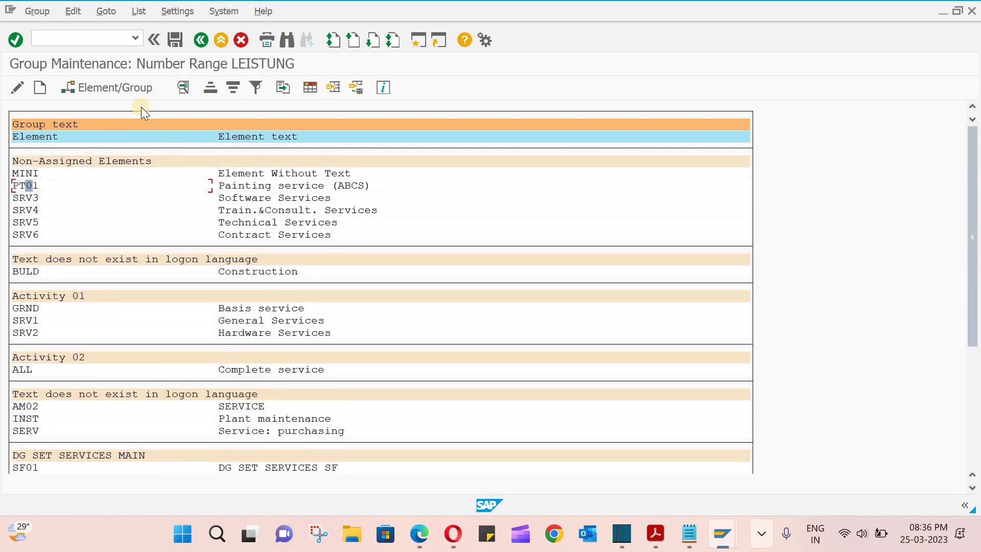
{"action": "left_click", "coordinate": [109, 88]}
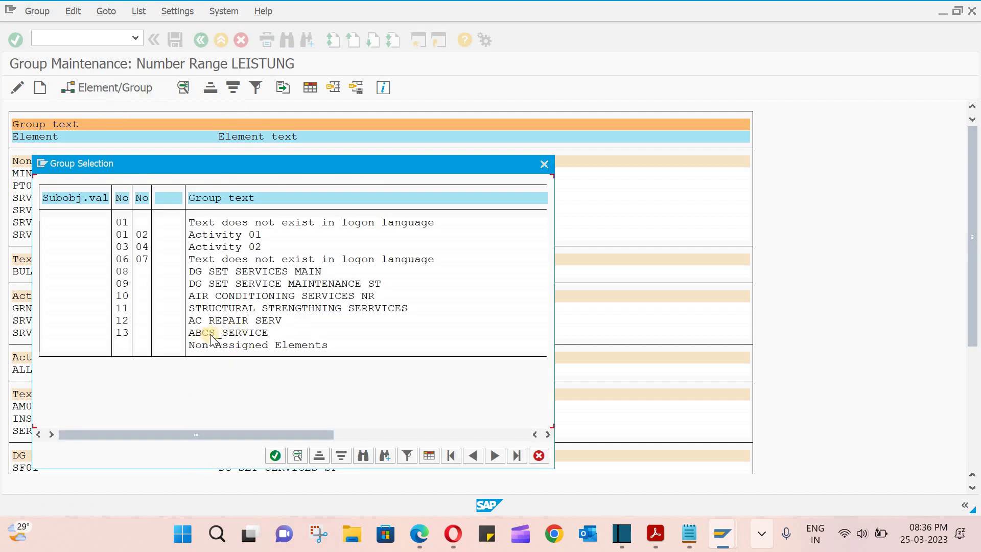
{"action": "left_click", "coordinate": [121, 333]}
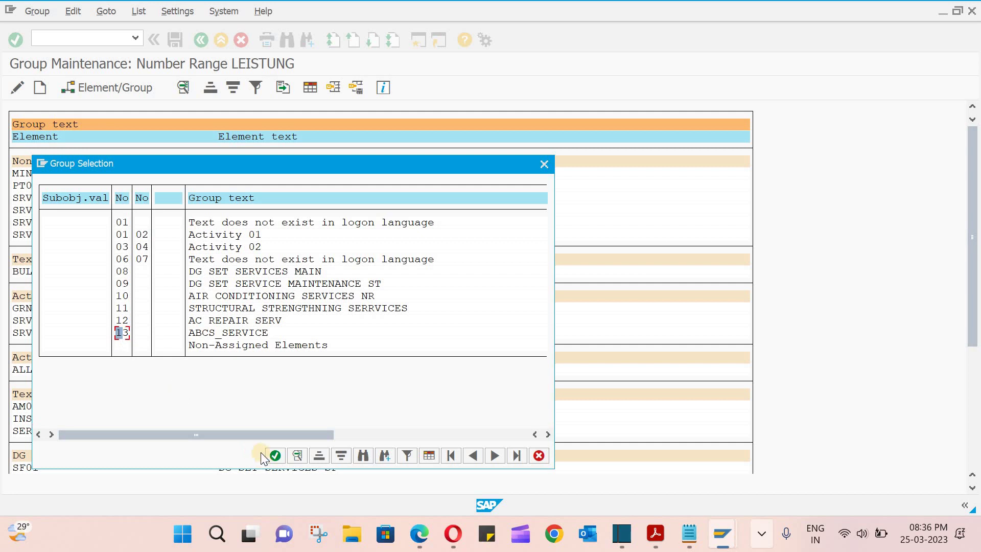
{"action": "left_click", "coordinate": [276, 454]}
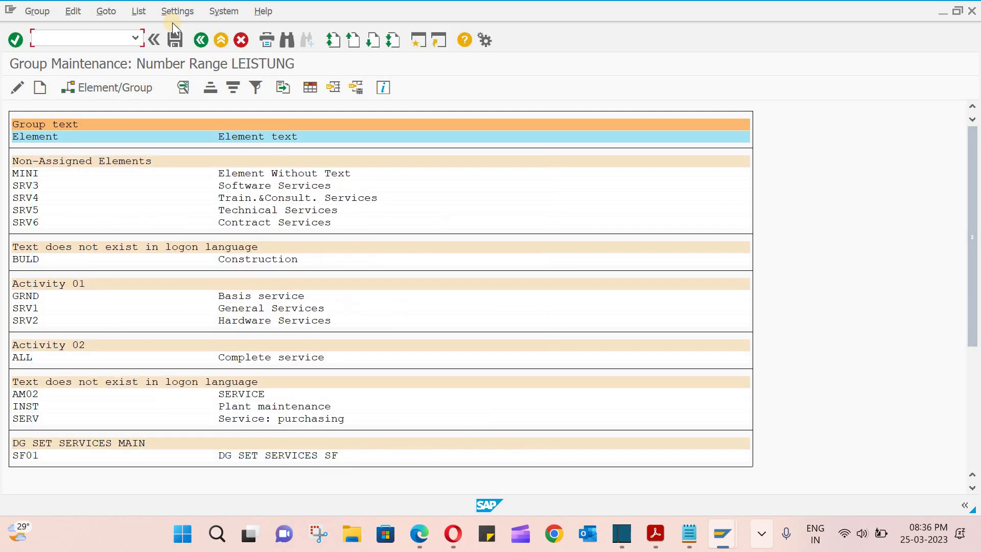
{"action": "left_click", "coordinate": [176, 40]}
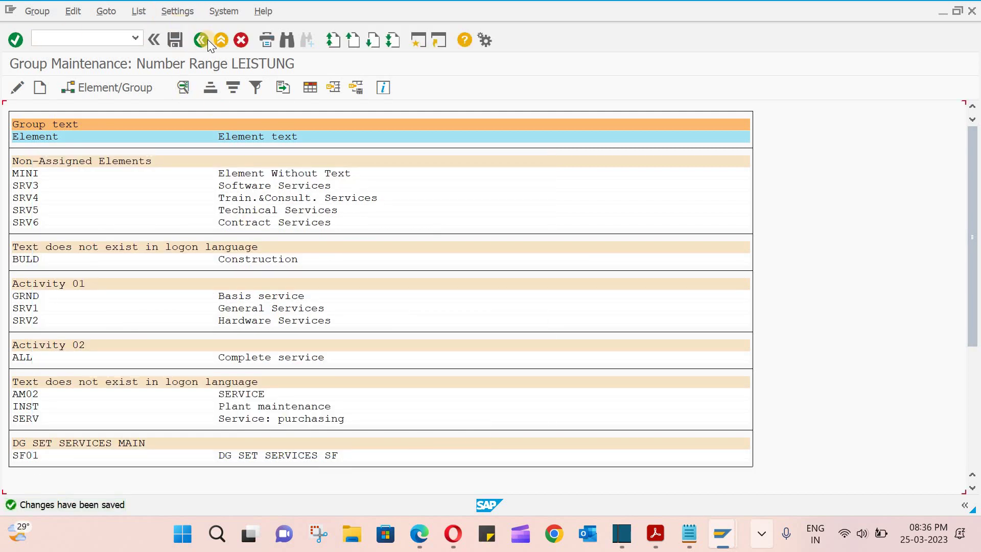
{"action": "left_click", "coordinate": [201, 40]}
{"action": "left_click", "coordinate": [201, 41]}
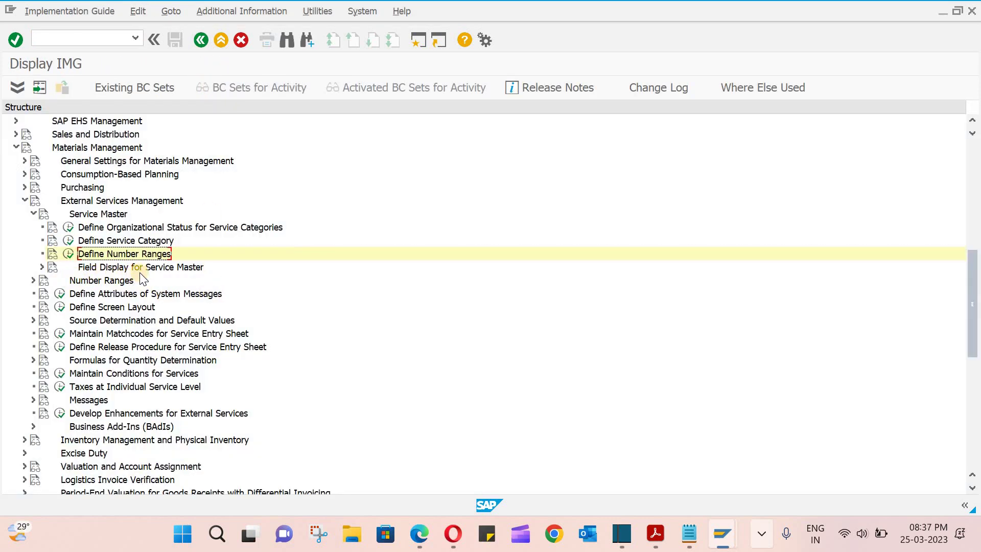
Step: Inspect the Field Display and Number Ranges nodes, then exit to SAP Easy Access
{"action": "left_click", "coordinate": [42, 267]}
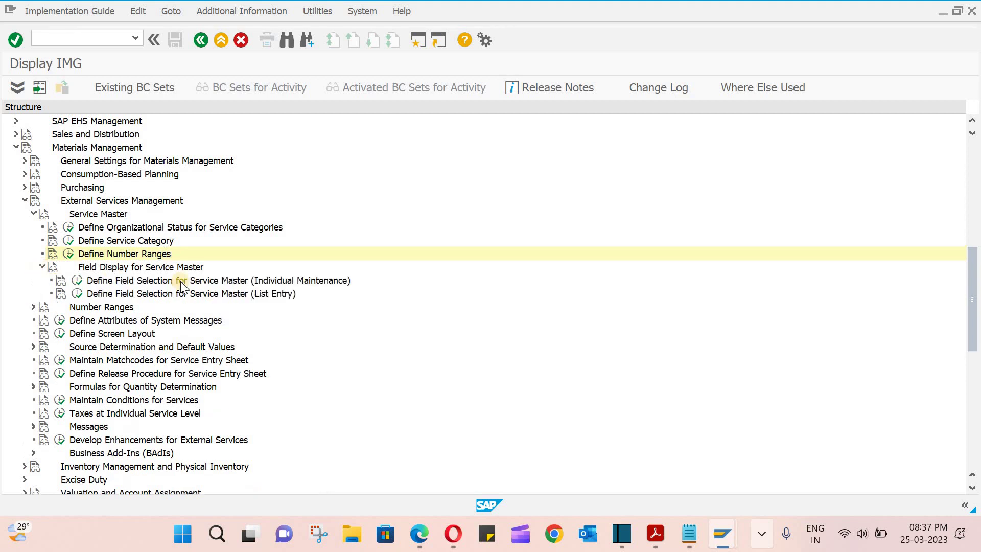
{"action": "left_click", "coordinate": [43, 266]}
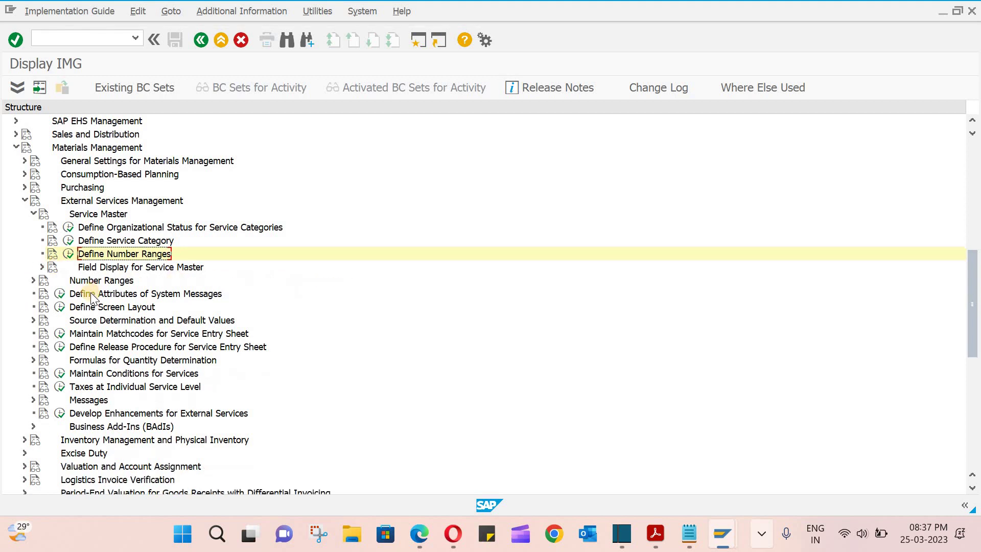
{"action": "left_click", "coordinate": [32, 280]}
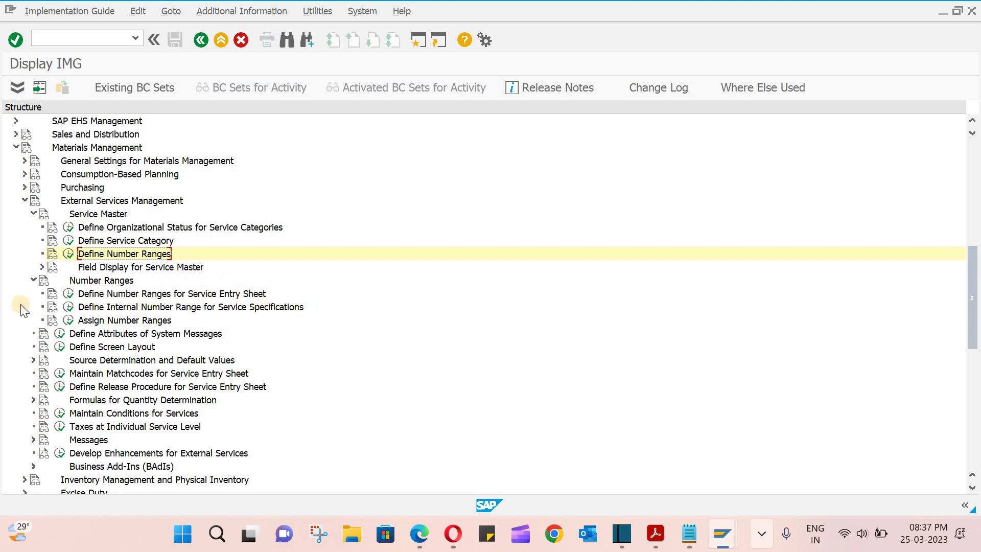
{"action": "left_click", "coordinate": [33, 280]}
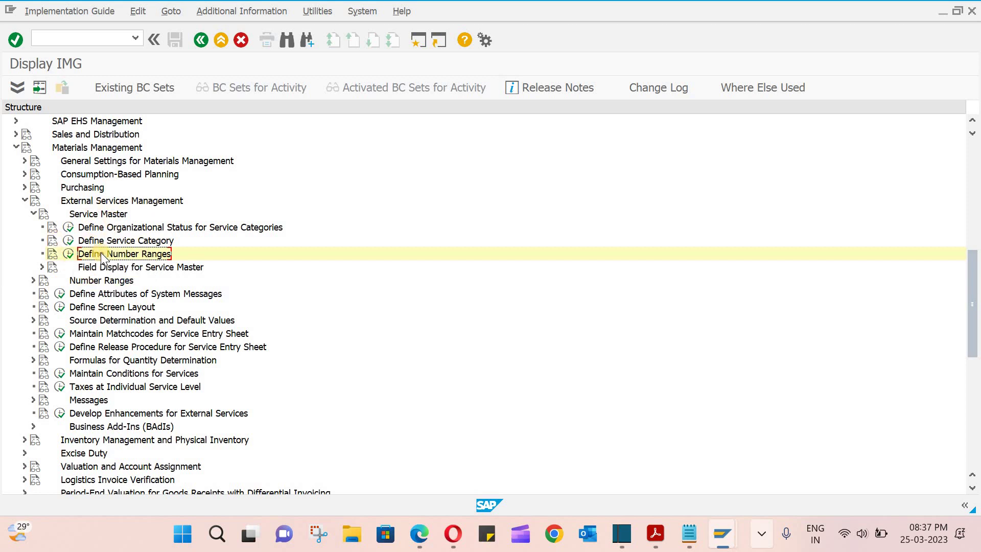
{"action": "left_click", "coordinate": [203, 44]}
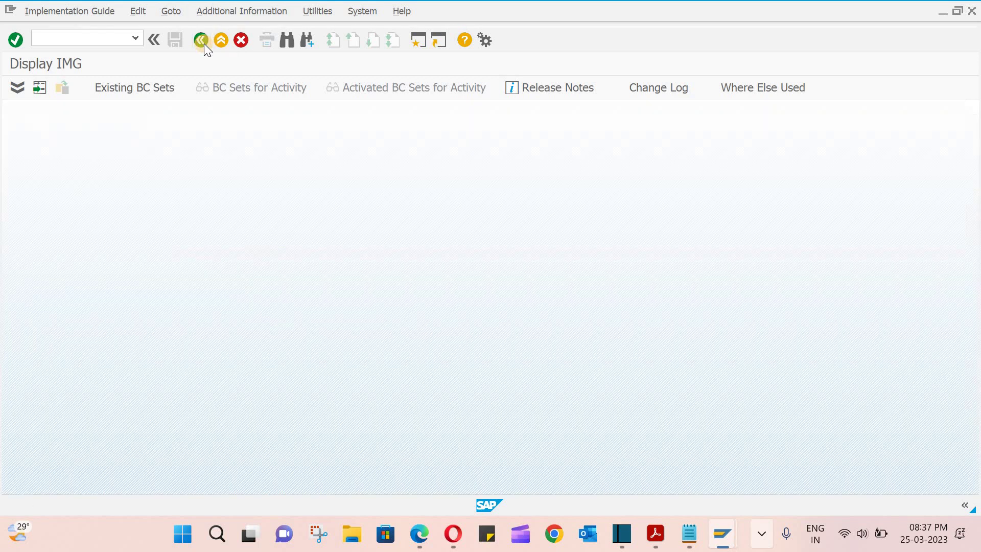
Step: From the SAP Easy Access menu, open AC03 Service Master and create a new blank service
{"action": "left_click", "coordinate": [239, 41]}
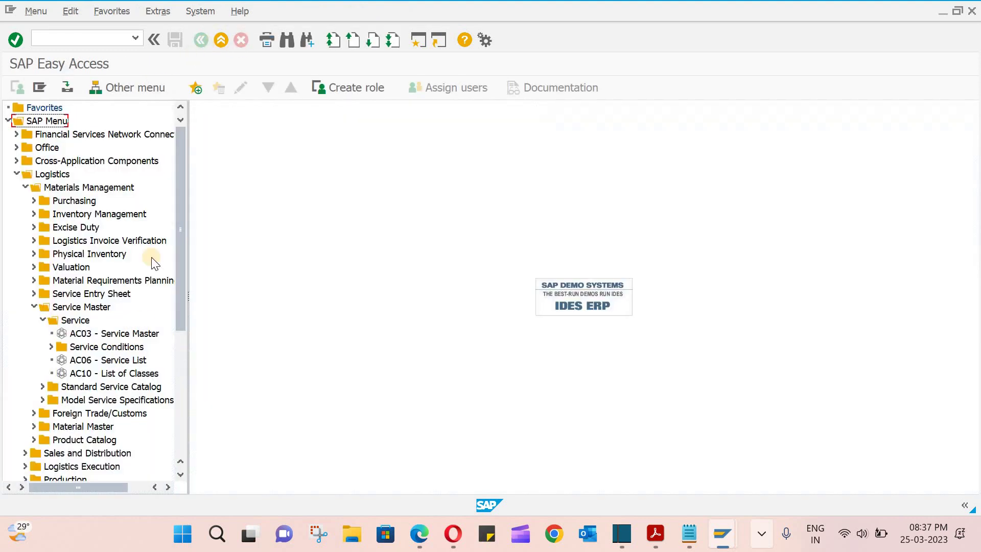
{"action": "double_click", "coordinate": [116, 333]}
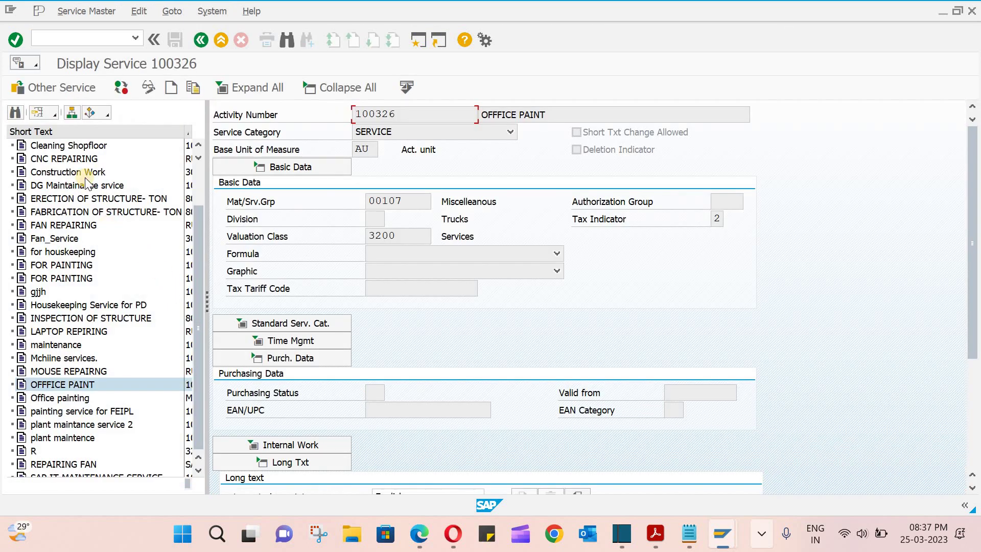
{"action": "left_click", "coordinate": [170, 88]}
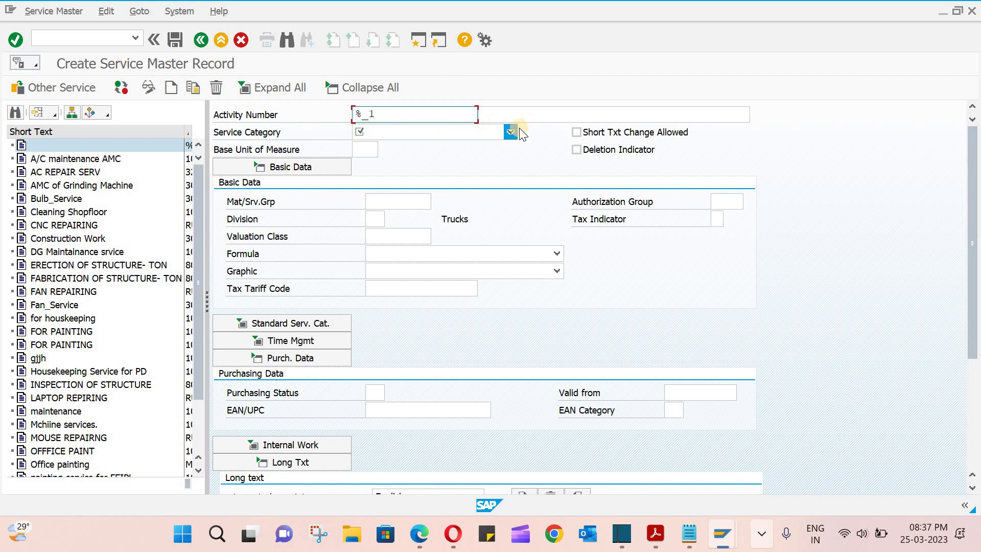
Step: Set service category Painting service (ABCS) and base unit HR, then confirm the entries
{"action": "left_click", "coordinate": [495, 132]}
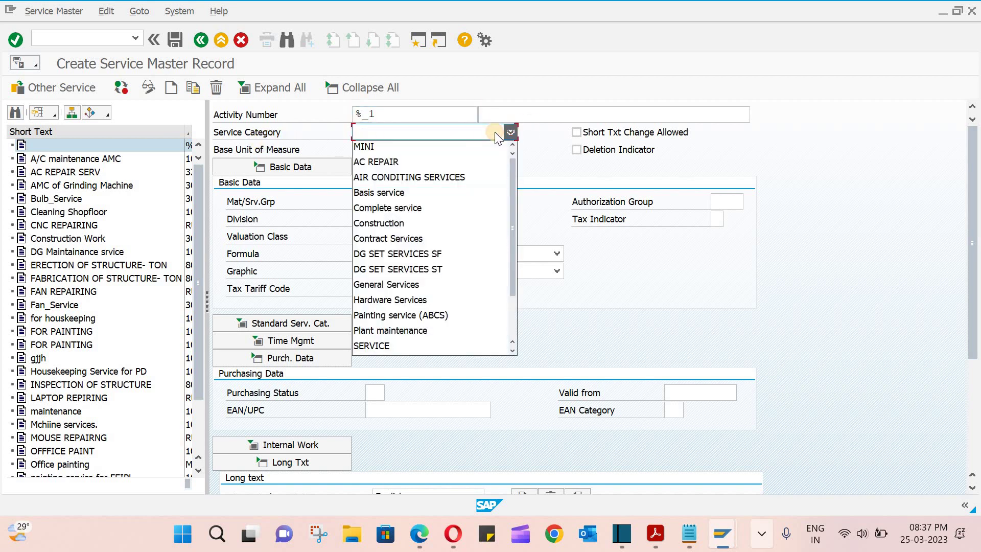
{"action": "left_click", "coordinate": [418, 315]}
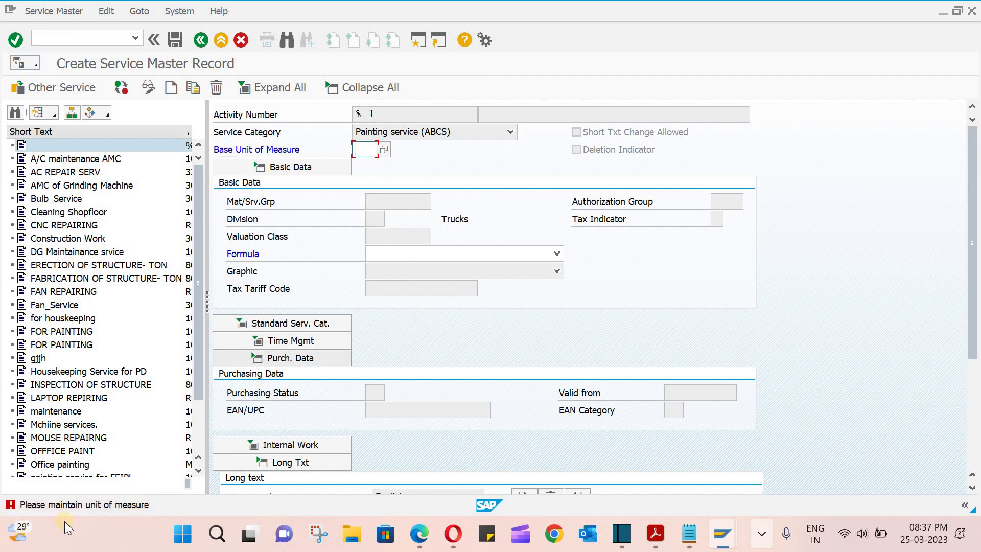
{"action": "left_click", "coordinate": [383, 149]}
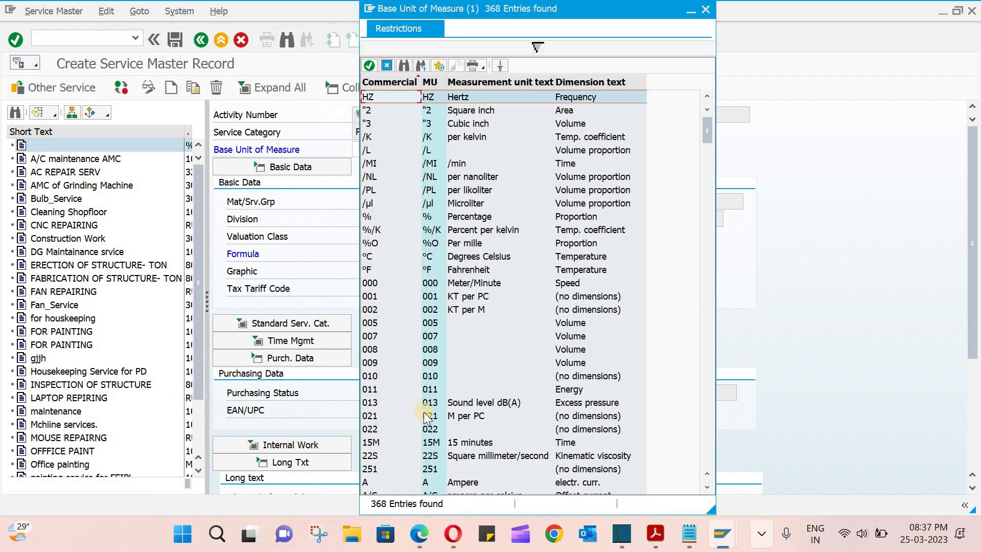
{"action": "scroll", "coordinate": [468, 418], "scroll_direction": "down", "scroll_amount": 8}
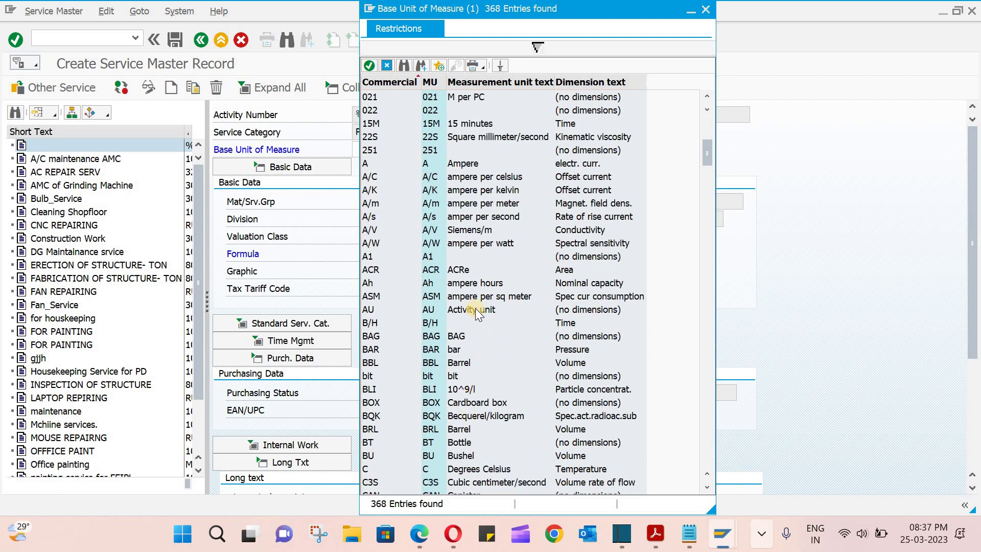
{"action": "scroll", "coordinate": [477, 316], "scroll_direction": "down", "scroll_amount": 2}
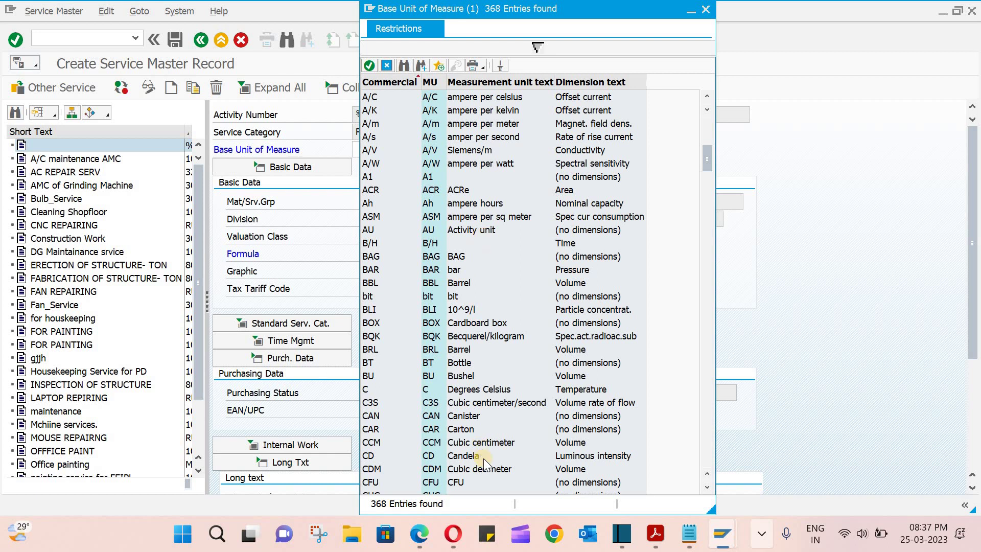
{"action": "scroll", "coordinate": [486, 454], "scroll_direction": "down", "scroll_amount": 20}
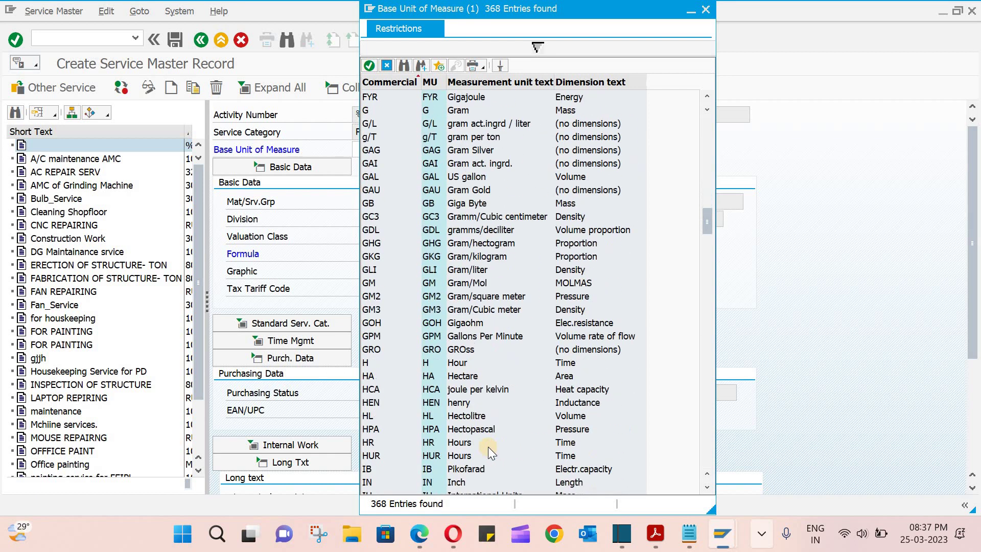
{"action": "scroll", "coordinate": [473, 268], "scroll_direction": "down", "scroll_amount": 6}
{"action": "double_click", "coordinate": [470, 204]}
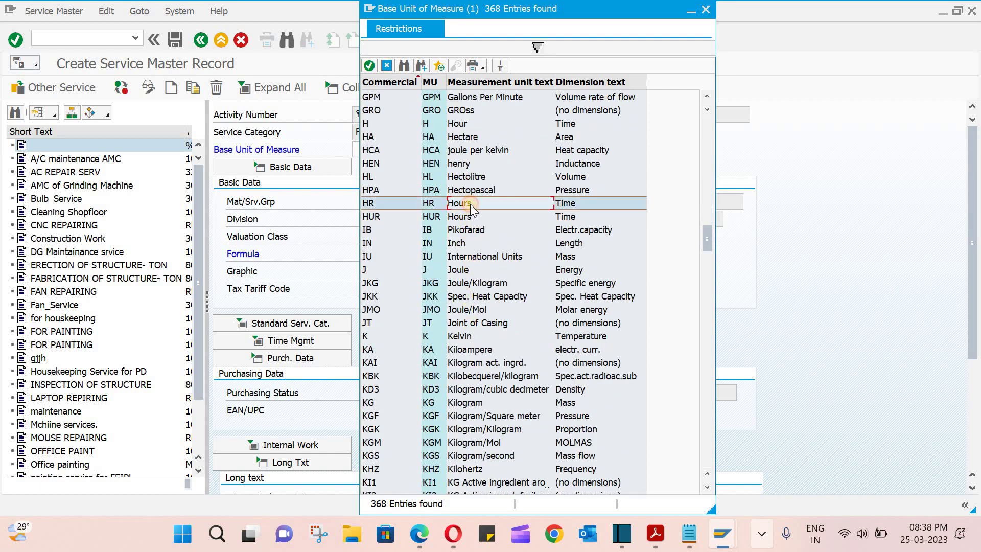
{"action": "key", "text": "Return"}
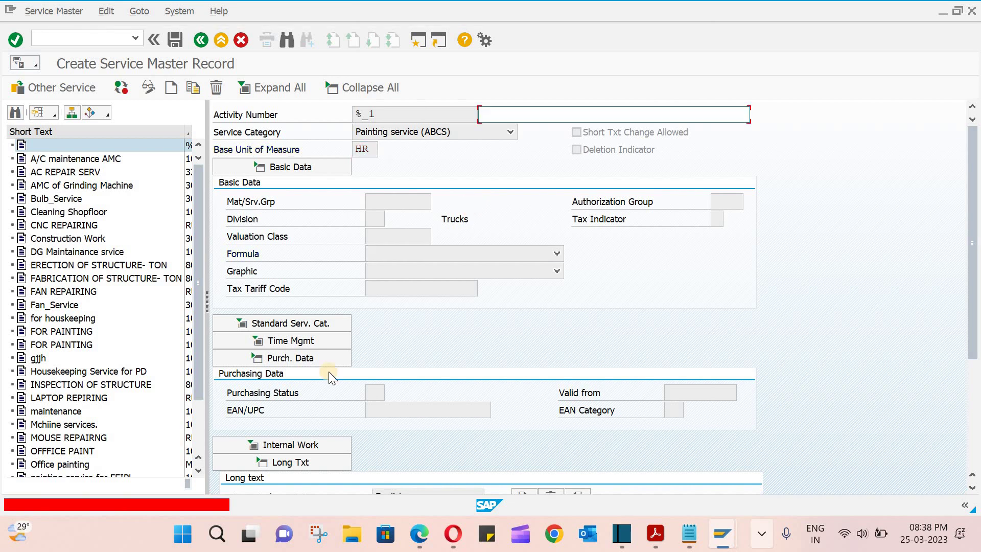
Step: Enter the short text 'Office Painting Advanced' for the new service
{"action": "left_click", "coordinate": [533, 108]}
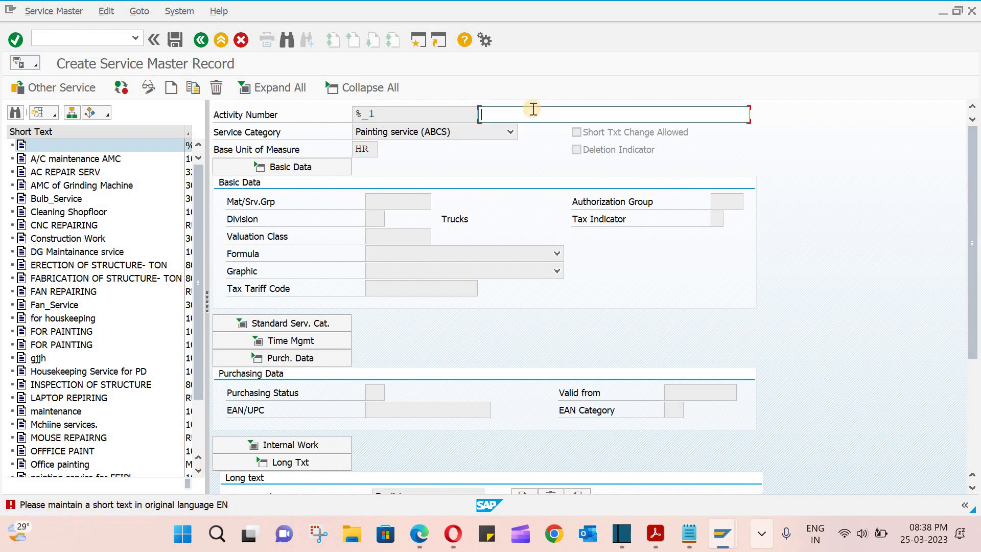
{"action": "type", "text": "Offf"}
{"action": "key", "text": "BackSpace"}
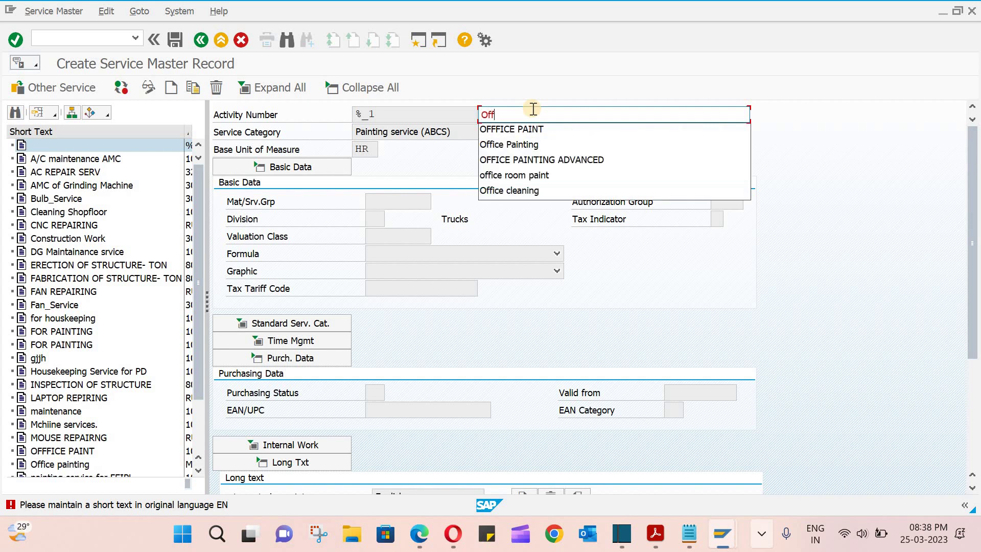
{"action": "type", "text": "uce"}
{"action": "key", "text": "BackSpace"}
{"action": "type", "text": "ice "}
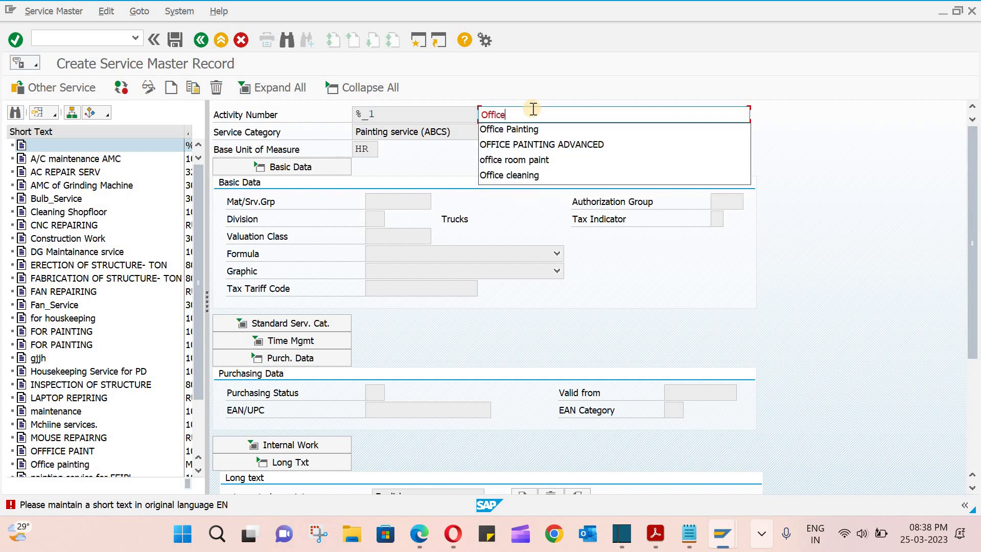
{"action": "type", "text": "Pain"}
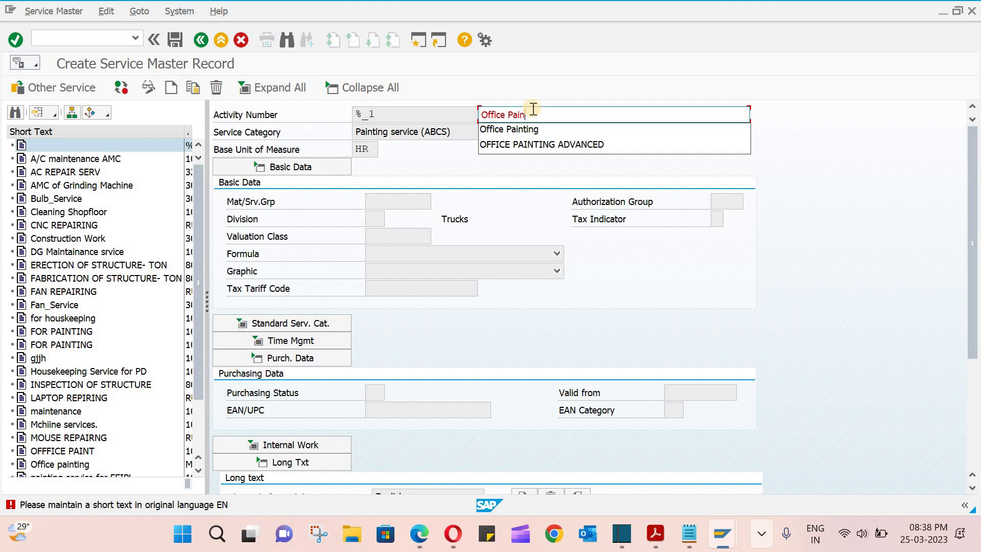
{"action": "type", "text": "ting Advanced"}
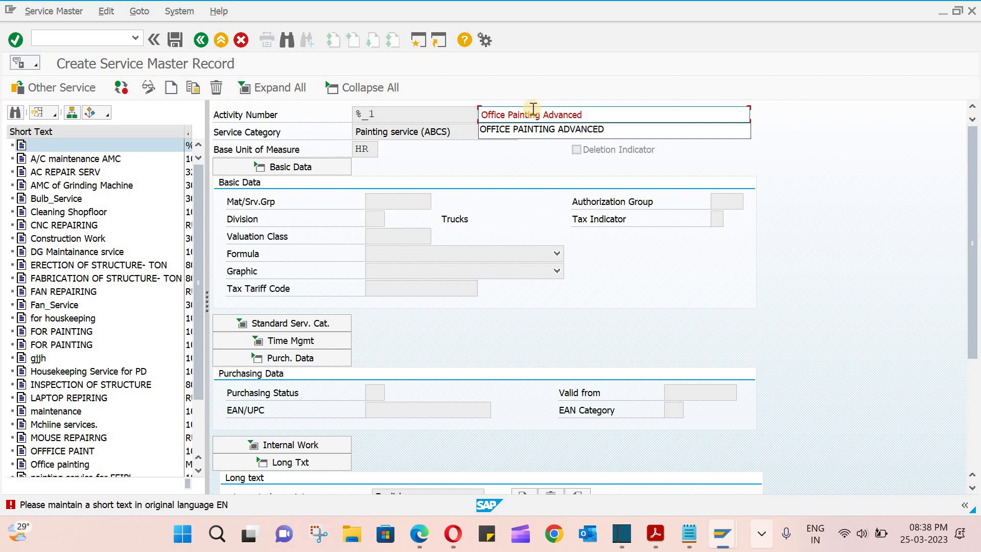
{"action": "key", "text": "Return"}
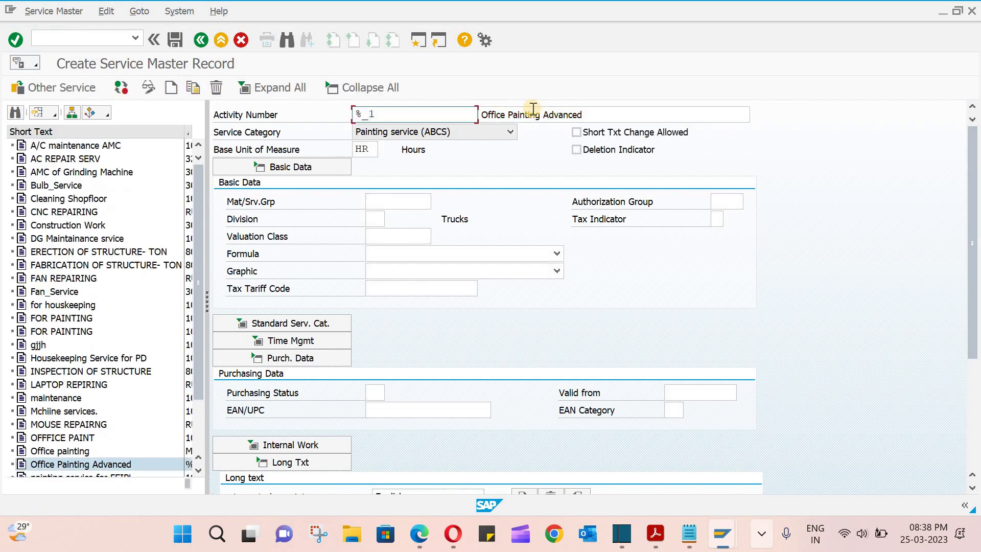
Step: Replace the placeholder activity number with ABCS-1
{"action": "left_click", "coordinate": [224, 118]}
{"action": "key", "text": "BackSpace"}
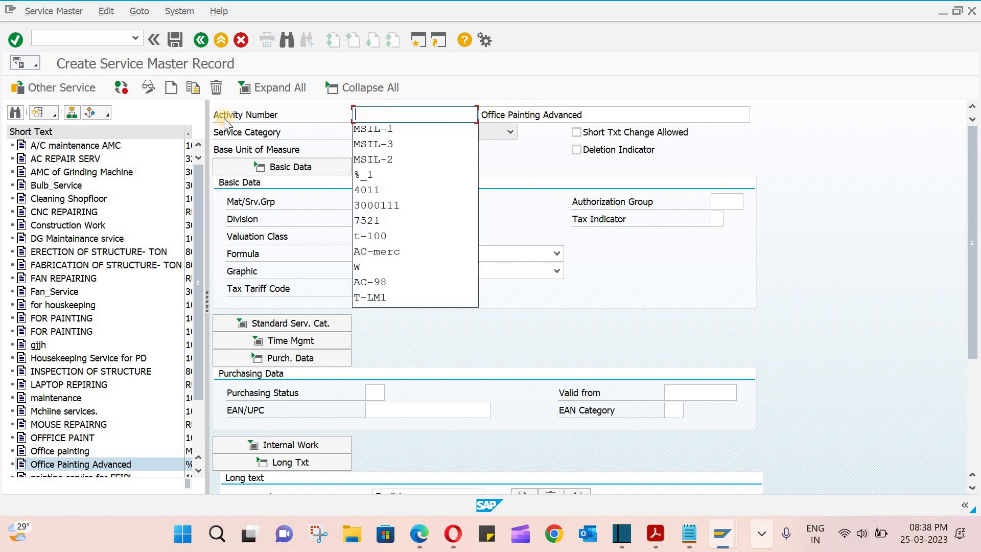
{"action": "type", "text": "abcs-1"}
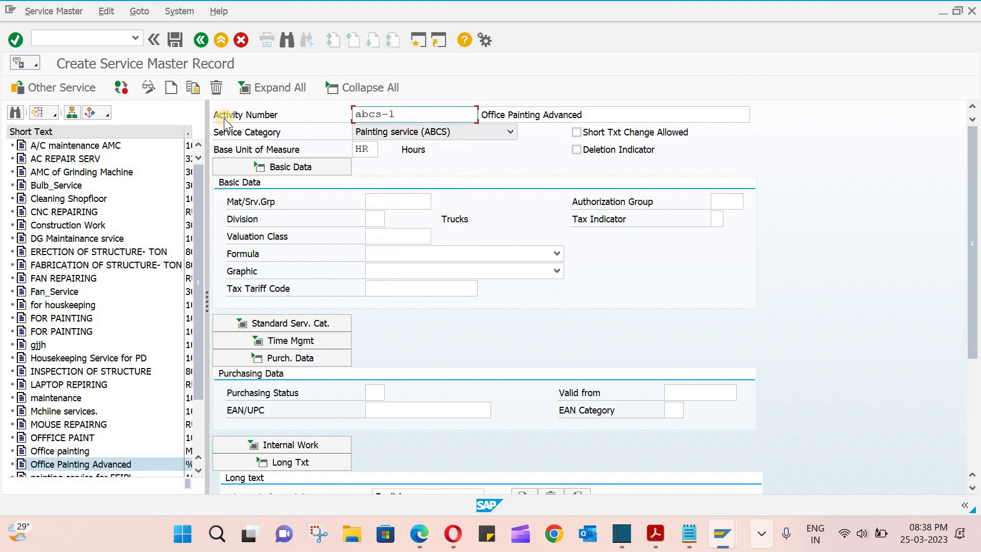
{"action": "key", "text": "Return"}
Step: Open the material group lookup and browse the available groups
{"action": "left_click", "coordinate": [411, 203]}
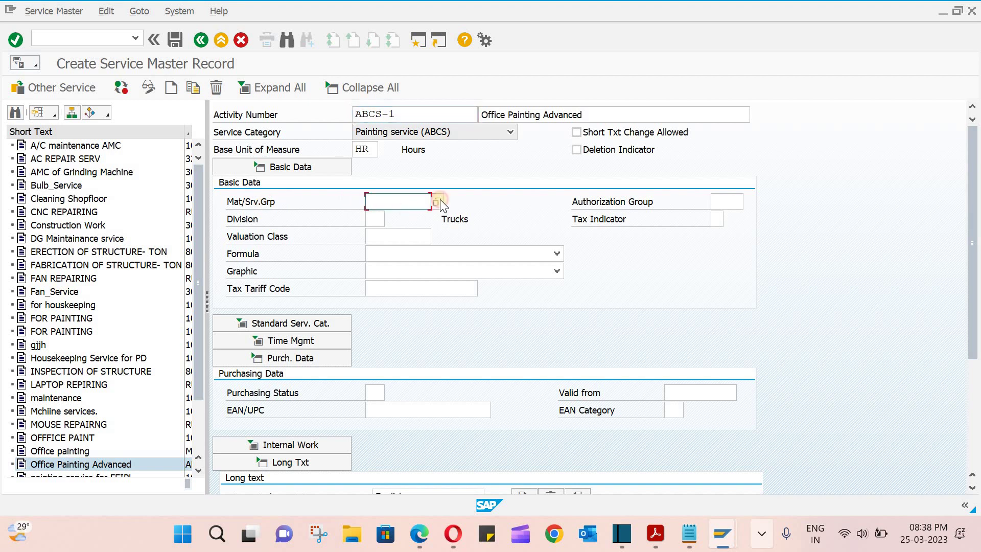
{"action": "left_click", "coordinate": [439, 200]}
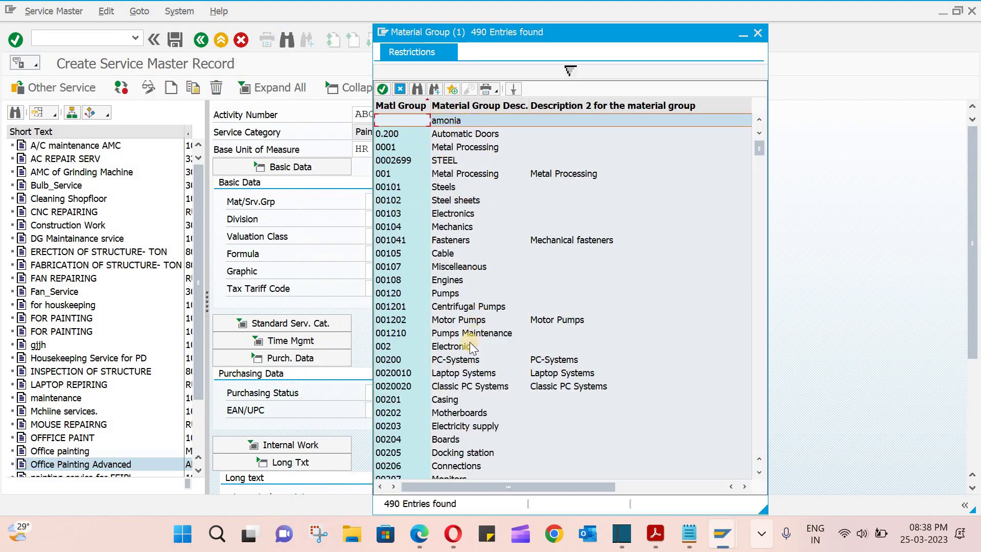
{"action": "scroll", "coordinate": [463, 456], "scroll_direction": "down", "scroll_amount": 3}
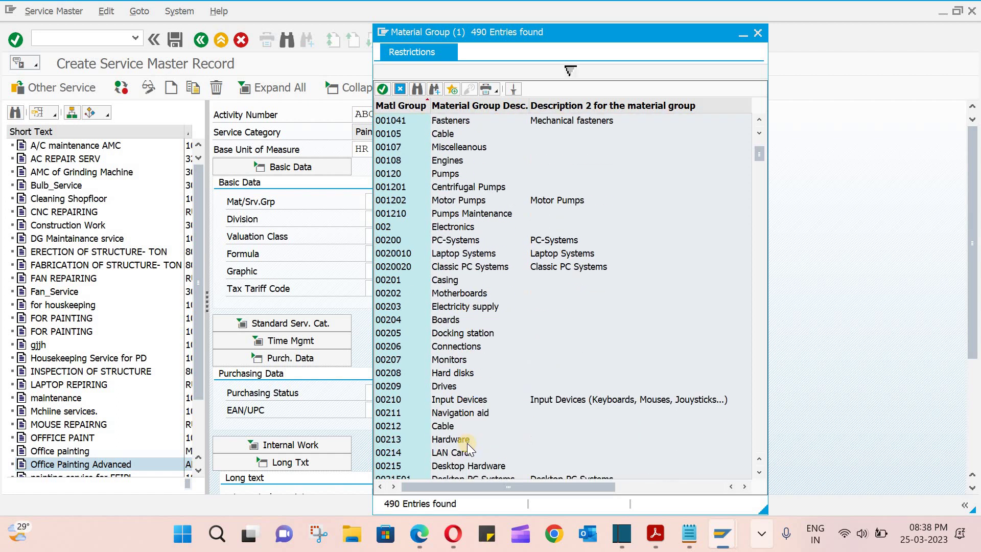
{"action": "scroll", "coordinate": [471, 441], "scroll_direction": "down", "scroll_amount": 2}
{"action": "scroll", "coordinate": [470, 439], "scroll_direction": "down", "scroll_amount": 2}
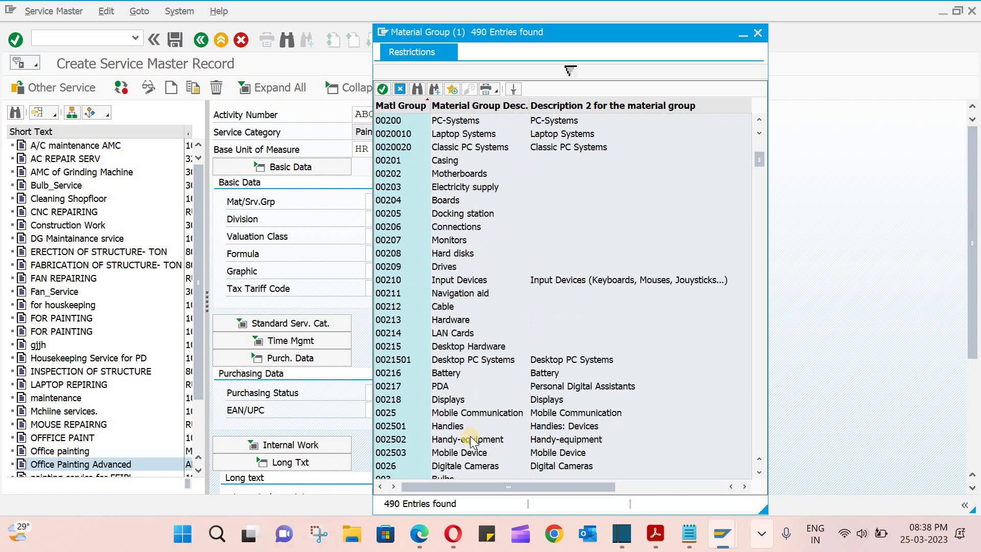
{"action": "scroll", "coordinate": [475, 421], "scroll_direction": "up", "scroll_amount": 6}
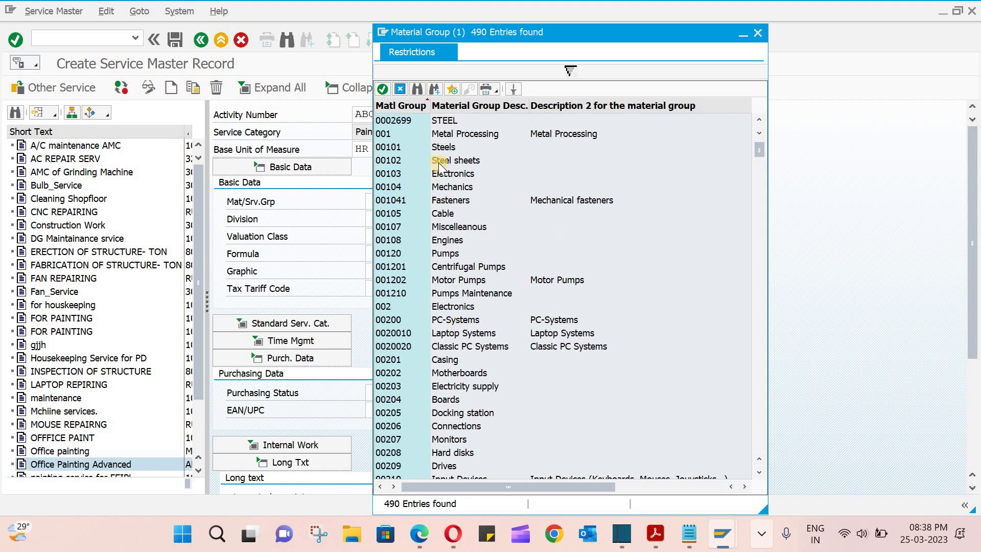
{"action": "left_click", "coordinate": [458, 228]}
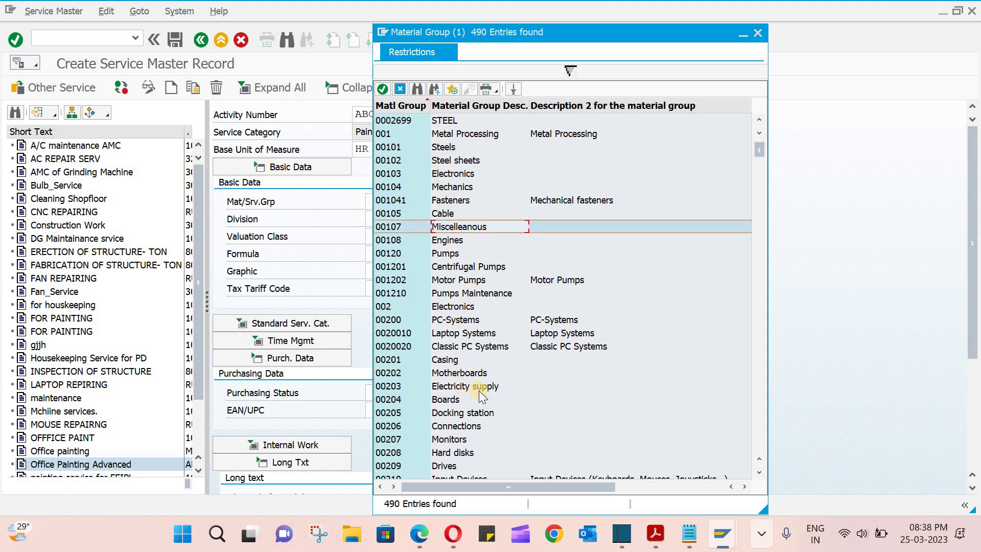
{"action": "scroll", "coordinate": [480, 392], "scroll_direction": "down", "scroll_amount": 13}
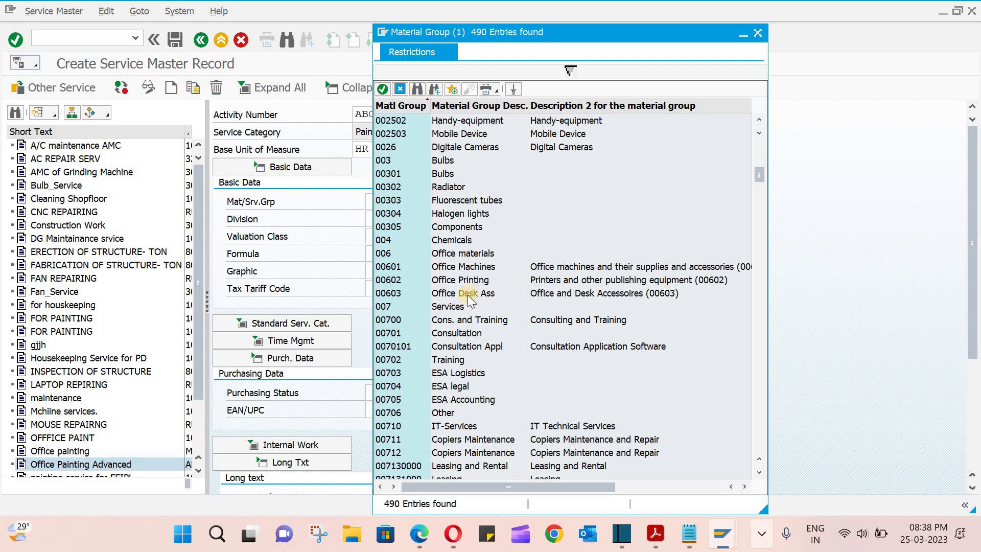
Step: Pick material group 007 Services and valuation class 3200 Services from their lookups
{"action": "double_click", "coordinate": [454, 307]}
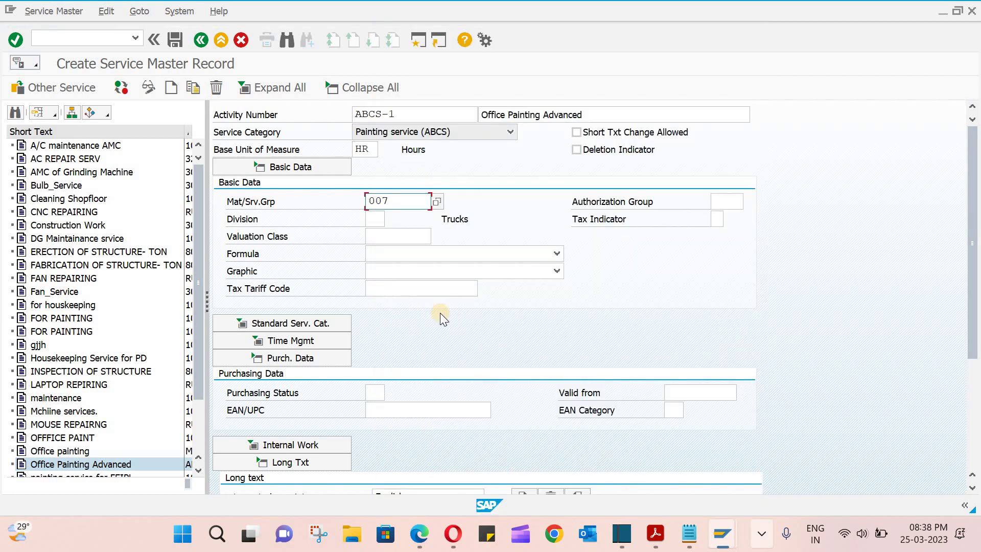
{"action": "left_click", "coordinate": [372, 217]}
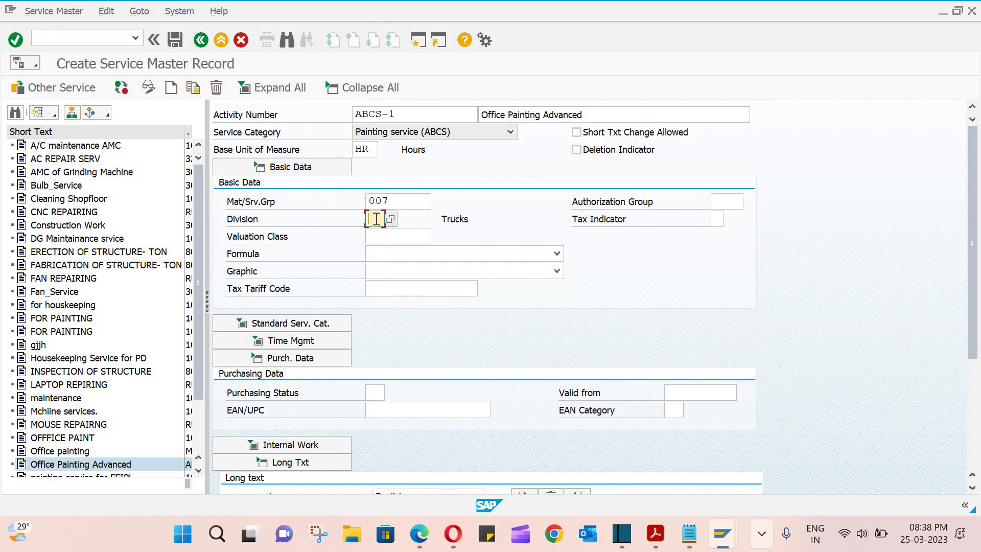
{"action": "left_click", "coordinate": [409, 236]}
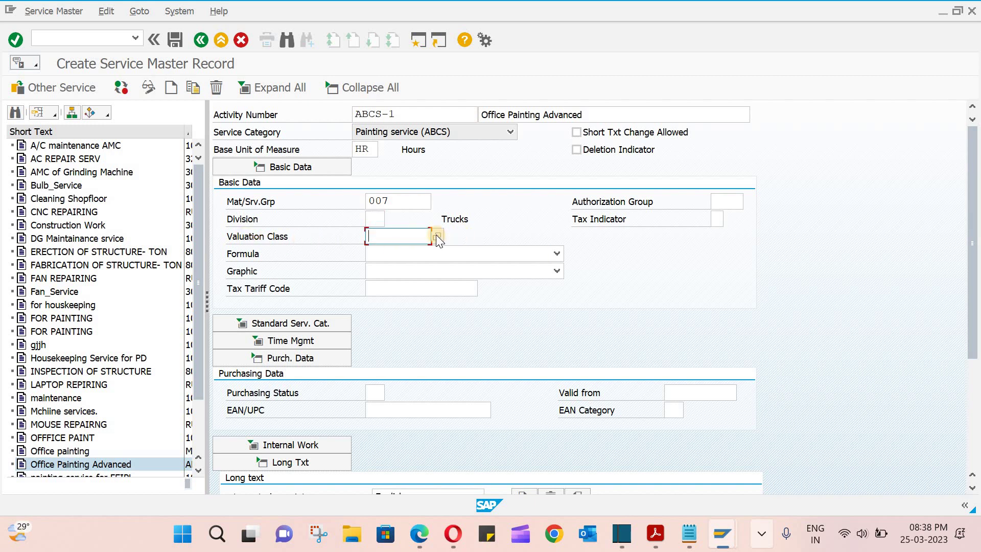
{"action": "left_click", "coordinate": [436, 236]}
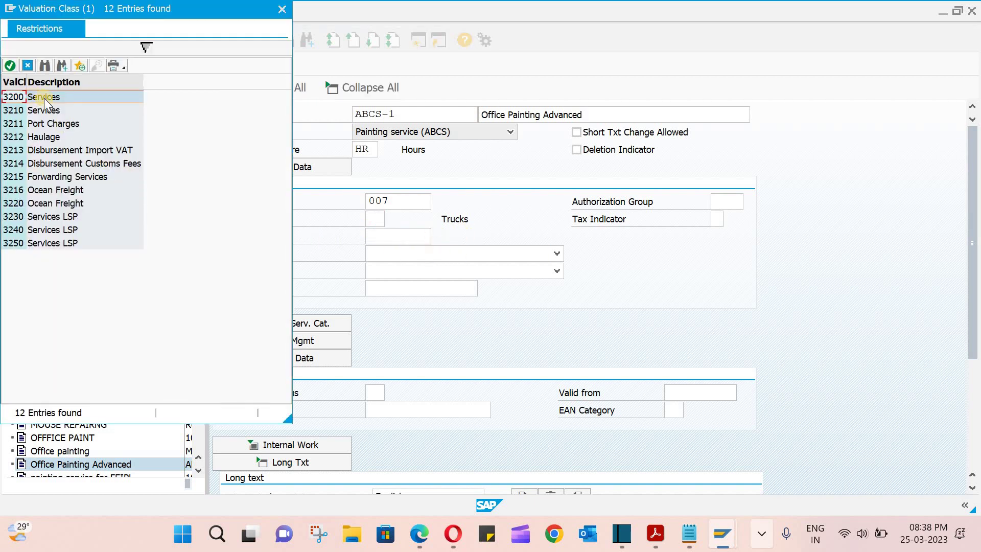
{"action": "double_click", "coordinate": [10, 97]}
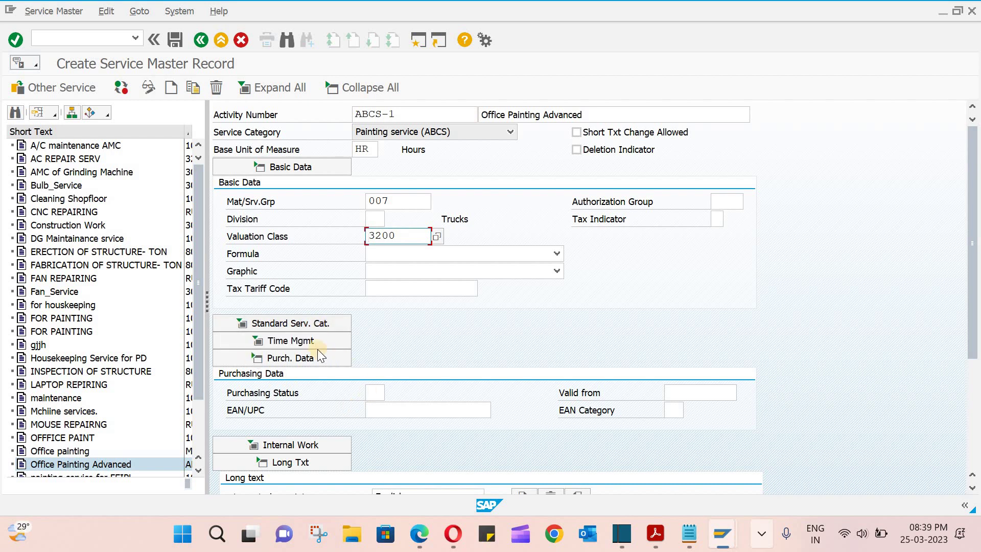
Step: Write 'Office painting activity - Advanced level' in the service's long text editor
{"action": "scroll", "coordinate": [585, 367], "scroll_direction": "down", "scroll_amount": 3}
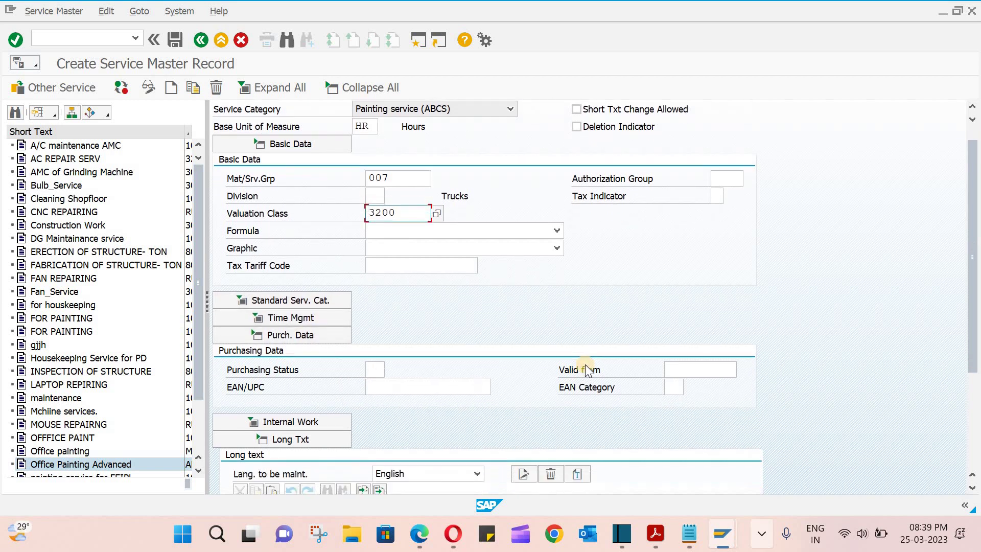
{"action": "scroll", "coordinate": [584, 367], "scroll_direction": "down", "scroll_amount": 3}
{"action": "left_click", "coordinate": [347, 368]}
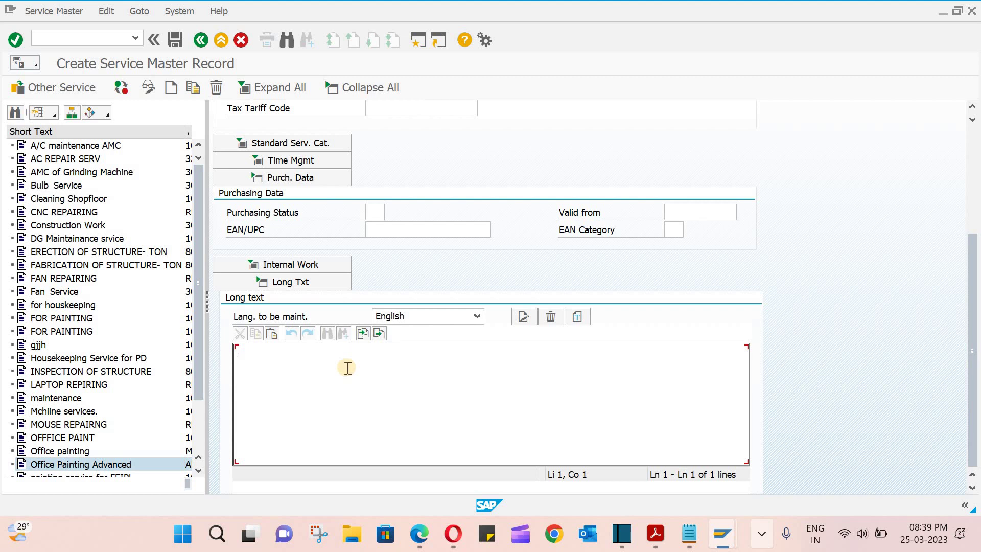
{"action": "type", "text": "Office paintig"}
{"action": "key", "text": "BackSpace"}
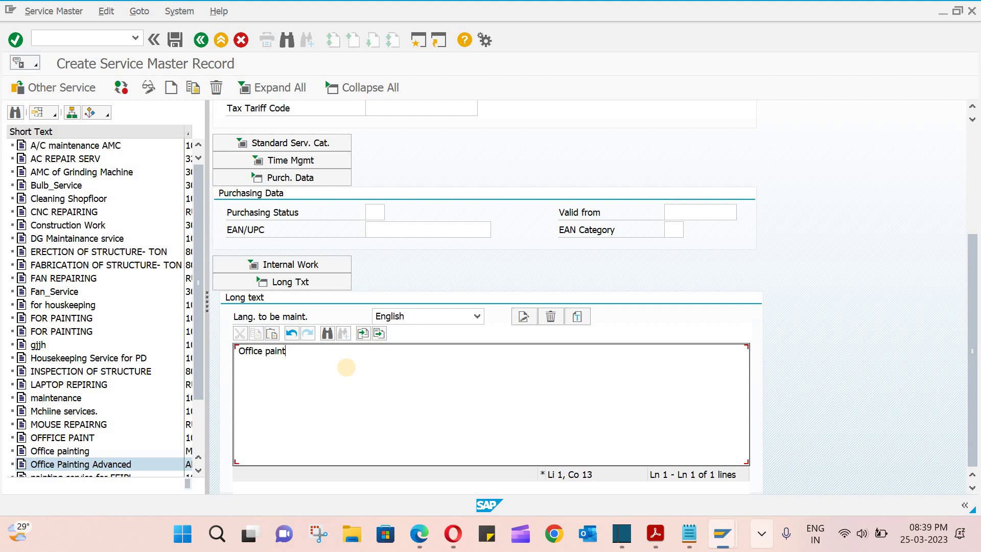
{"action": "type", "text": "ing activity - Advanced ac"}
{"action": "key", "text": "BackSpace"}
{"action": "key", "text": "BackSpace"}
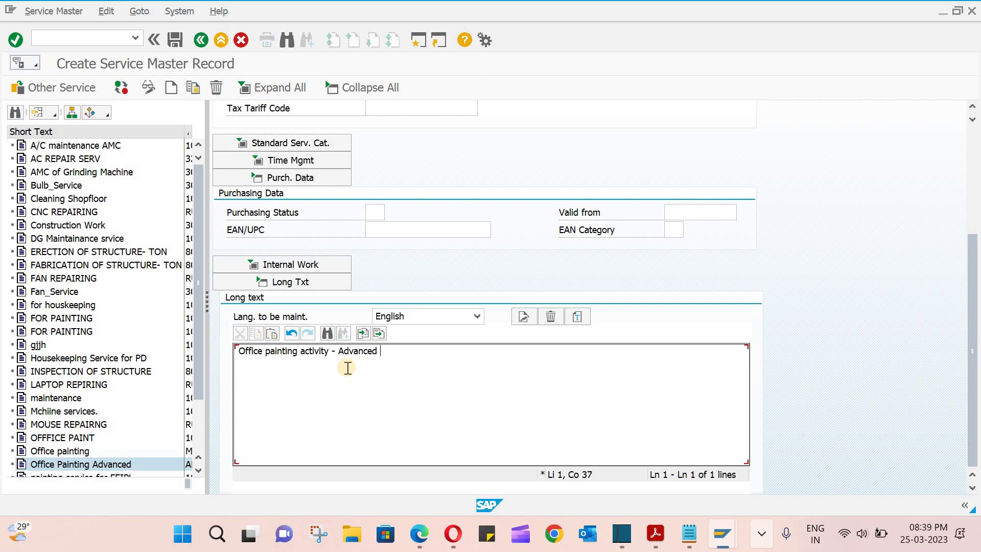
{"action": "type", "text": "level"}
{"action": "key", "text": "Return"}
{"action": "scroll", "coordinate": [697, 242], "scroll_direction": "up", "scroll_amount": 5}
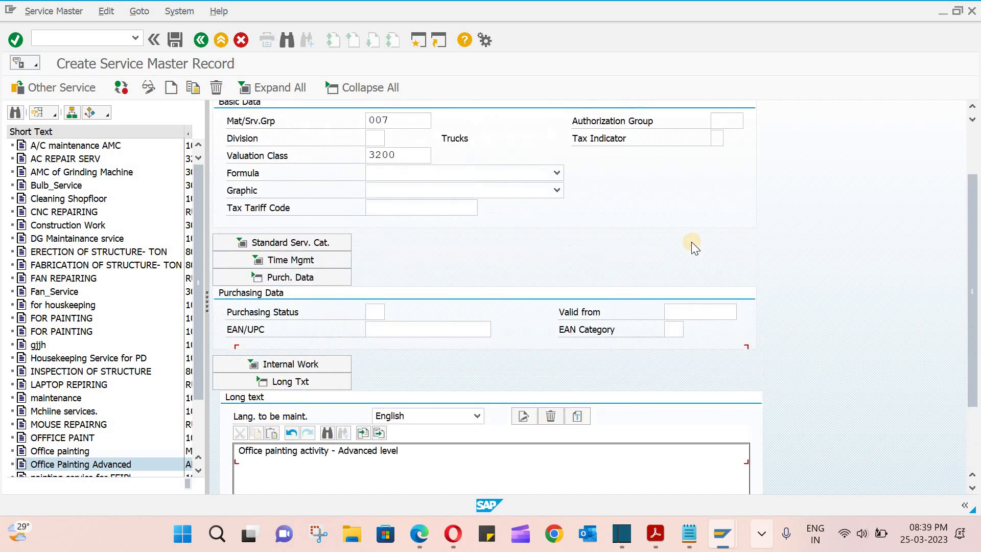
{"action": "scroll", "coordinate": [691, 242], "scroll_direction": "up", "scroll_amount": 3}
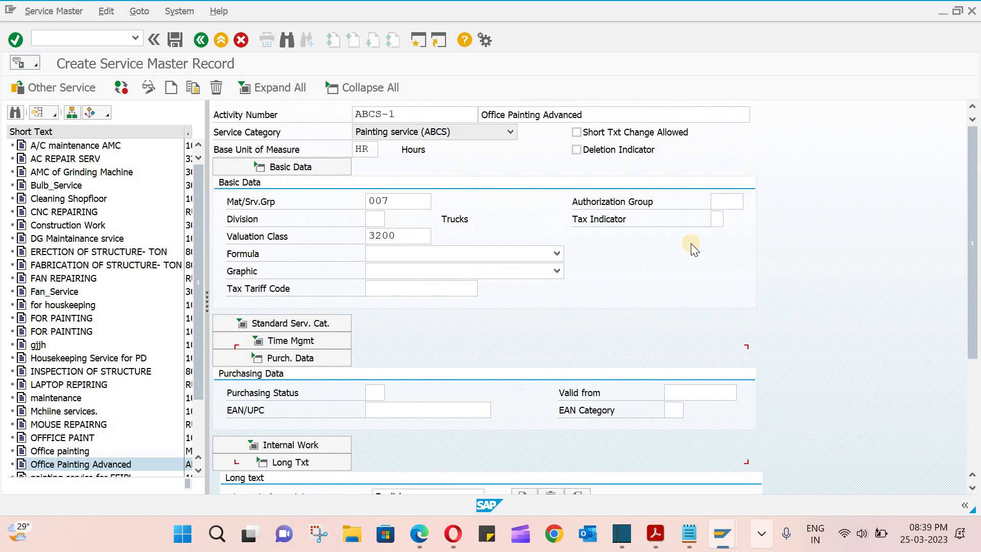
Step: Save service ABCS-1 and resize the service list pane to check activity numbers
{"action": "left_click", "coordinate": [173, 40]}
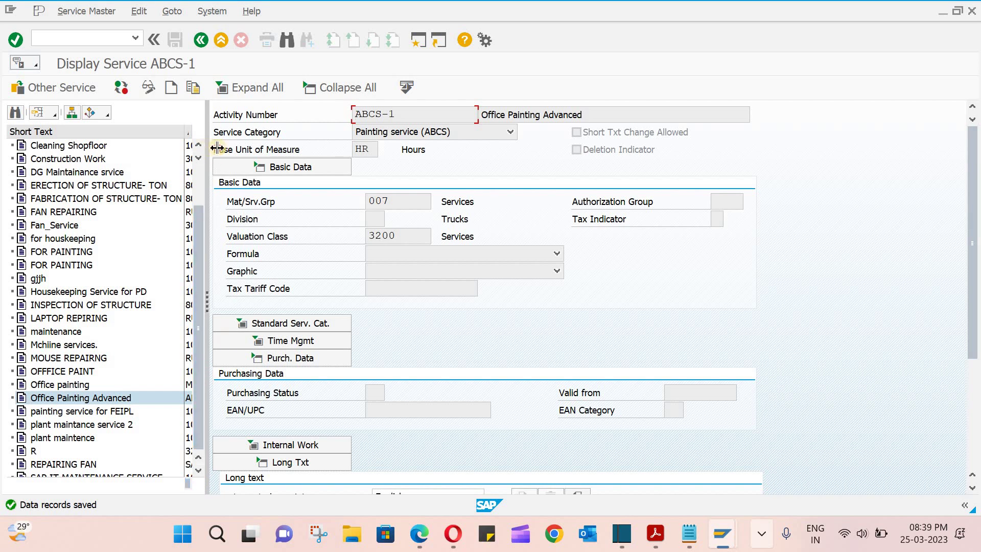
{"action": "left_click_drag", "start_coordinate": [249, 189], "coordinate": [330, 189]}
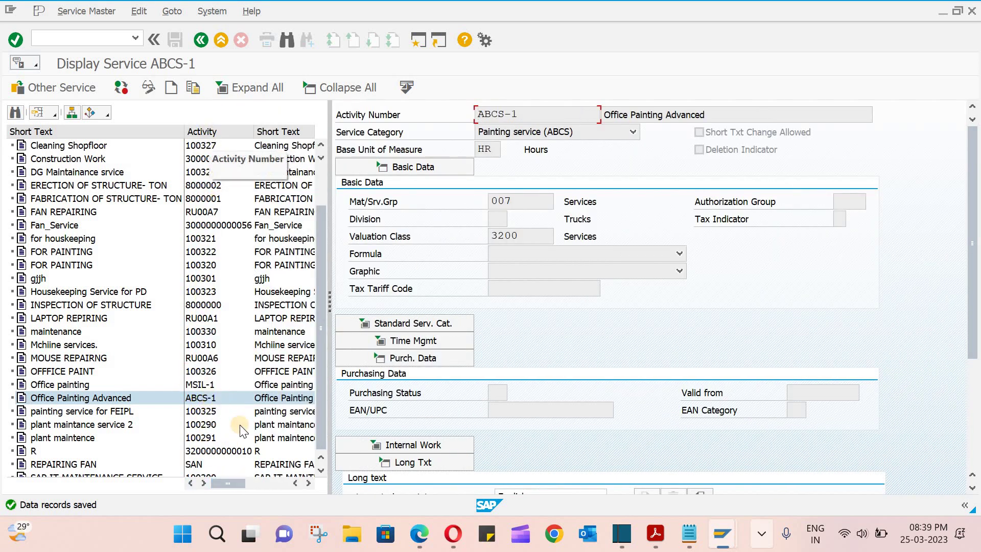
{"action": "mouse_move", "coordinate": [229, 483]}
{"action": "left_mouse_down"}
{"action": "mouse_move", "coordinate": [251, 484]}
{"action": "mouse_move", "coordinate": [215, 483]}
{"action": "left_mouse_up"}
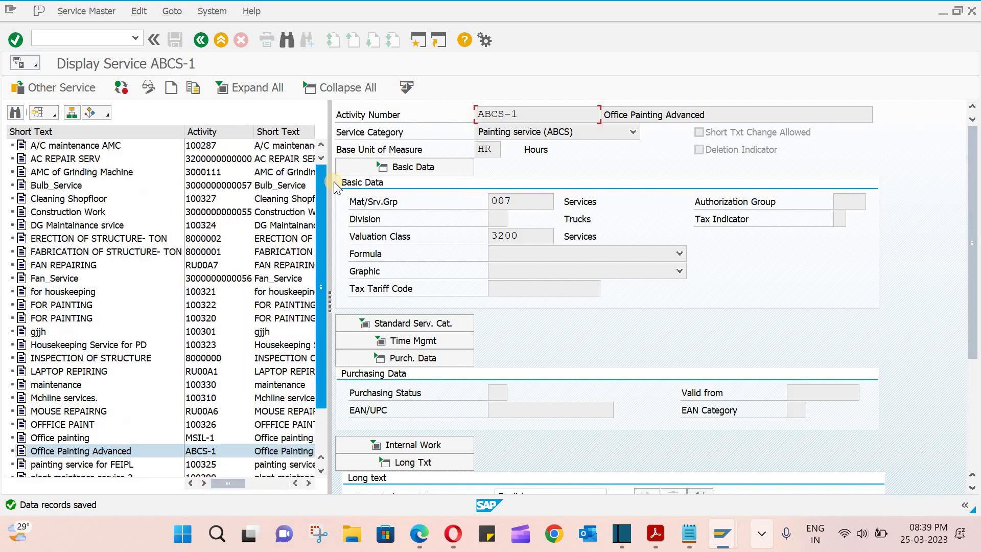
{"action": "left_click_drag", "start_coordinate": [328, 182], "coordinate": [171, 183]}
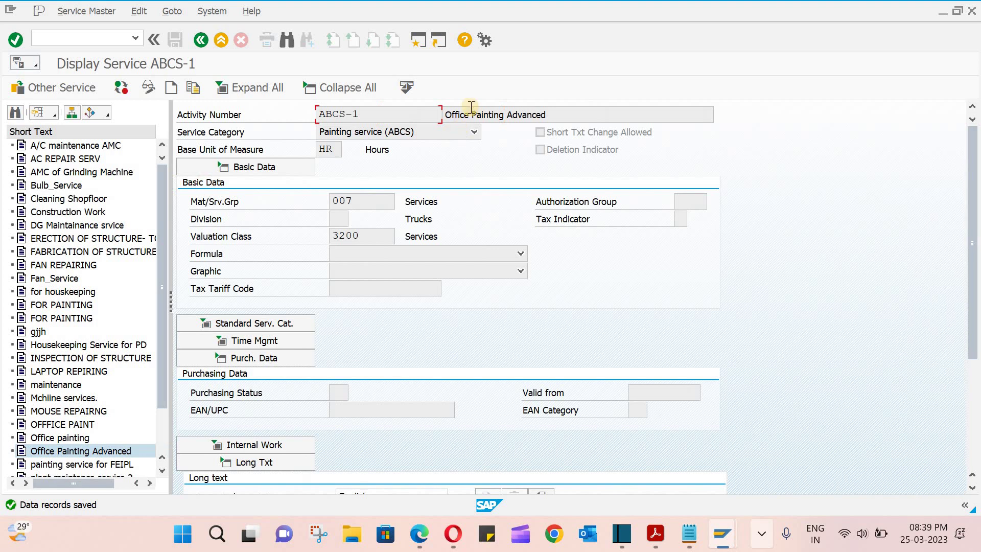
Step: Create another service with activity number abcs-2 and short text 'Warehouse painting'
{"action": "left_click", "coordinate": [170, 88]}
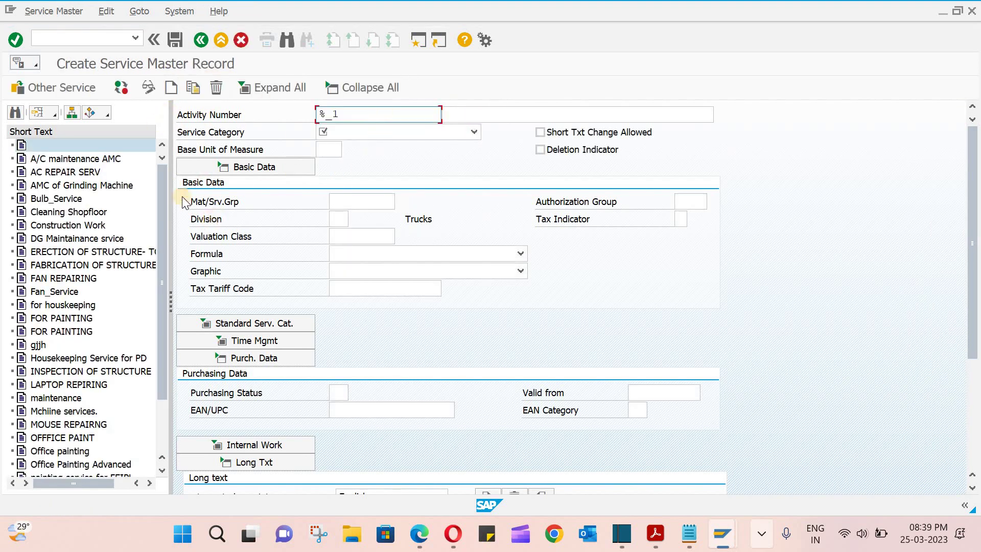
{"action": "left_click_drag", "start_coordinate": [344, 113], "coordinate": [180, 123]}
{"action": "type", "text": "a"}
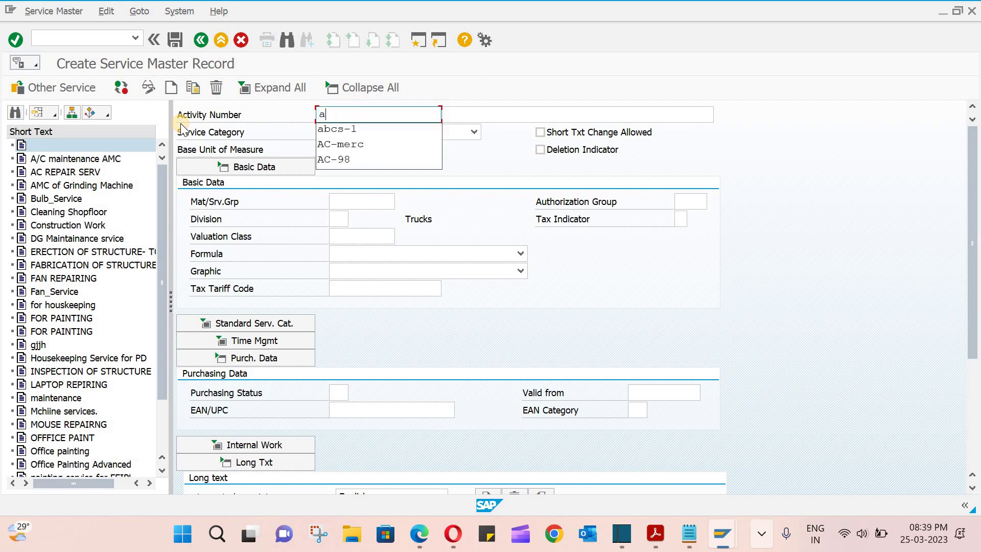
{"action": "type", "text": "bcs-2"}
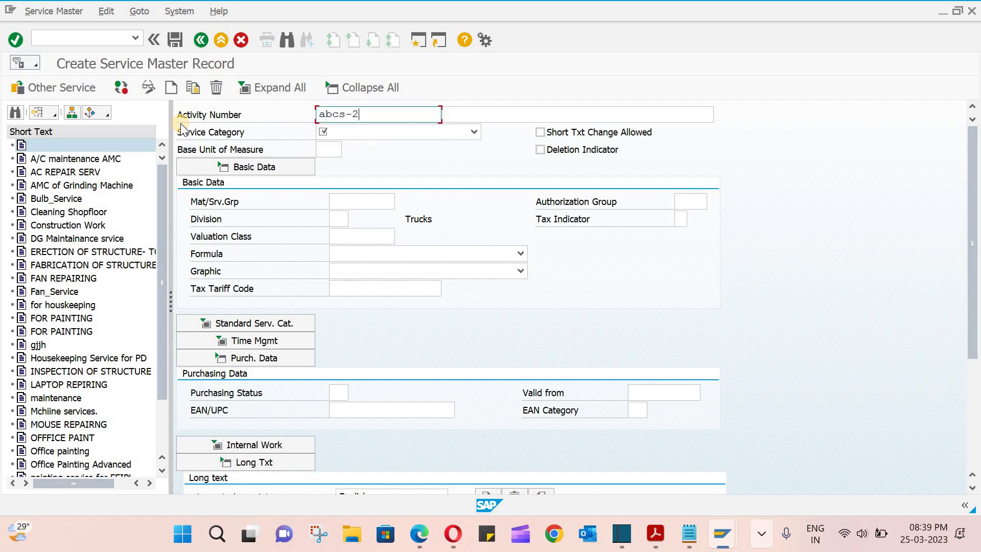
{"action": "left_click", "coordinate": [482, 111]}
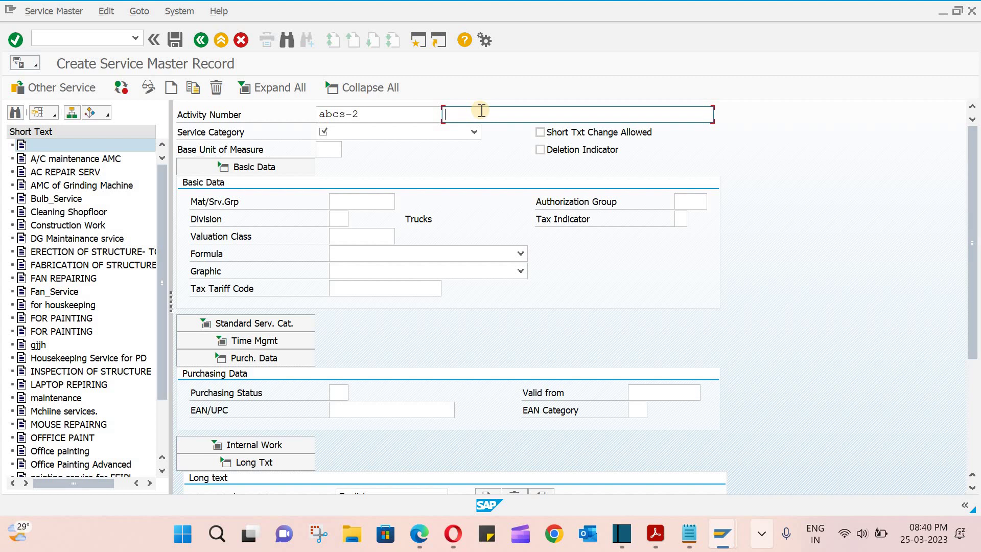
{"action": "type", "text": "W"}
{"action": "type", "text": "r"}
{"action": "key", "text": "BackSpace"}
{"action": "key", "text": "BackSpace"}
{"action": "type", "text": "arehouse painting"}
Step: Set category Painting service (ABCS) and base unit H (Hour), then confirm
{"action": "left_click", "coordinate": [474, 131]}
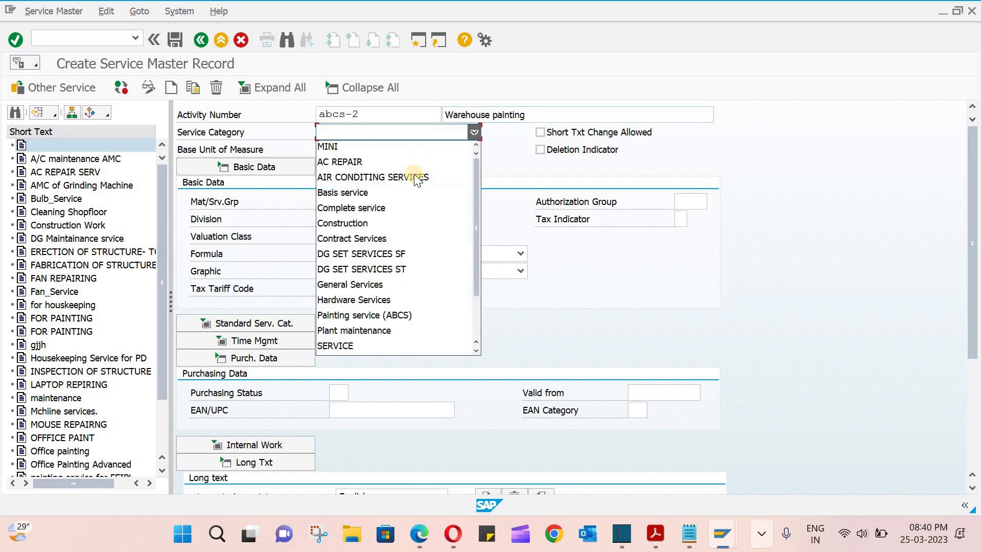
{"action": "left_click", "coordinate": [401, 315]}
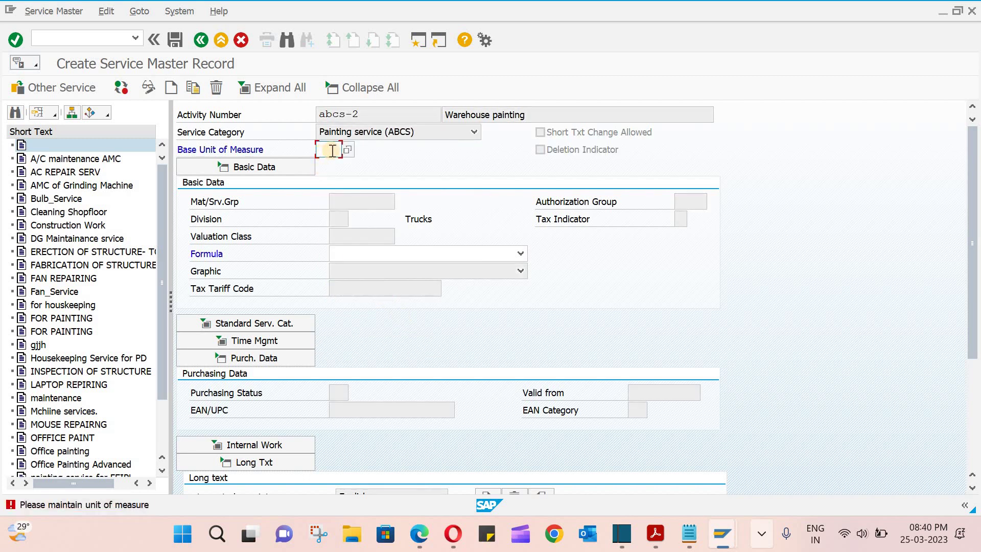
{"action": "left_click", "coordinate": [347, 151]}
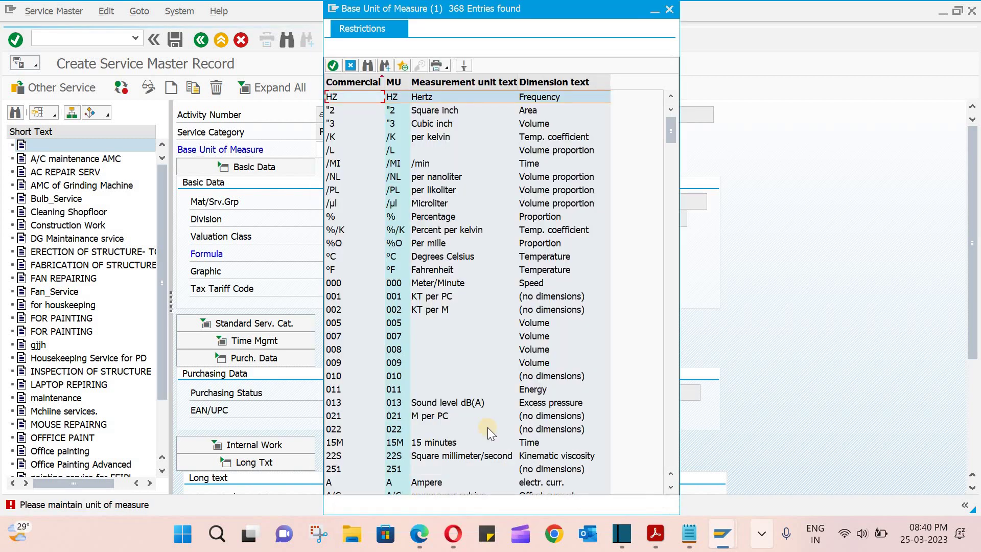
{"action": "scroll", "coordinate": [485, 427], "scroll_direction": "down", "scroll_amount": 20}
{"action": "scroll", "coordinate": [480, 422], "scroll_direction": "down", "scroll_amount": 9}
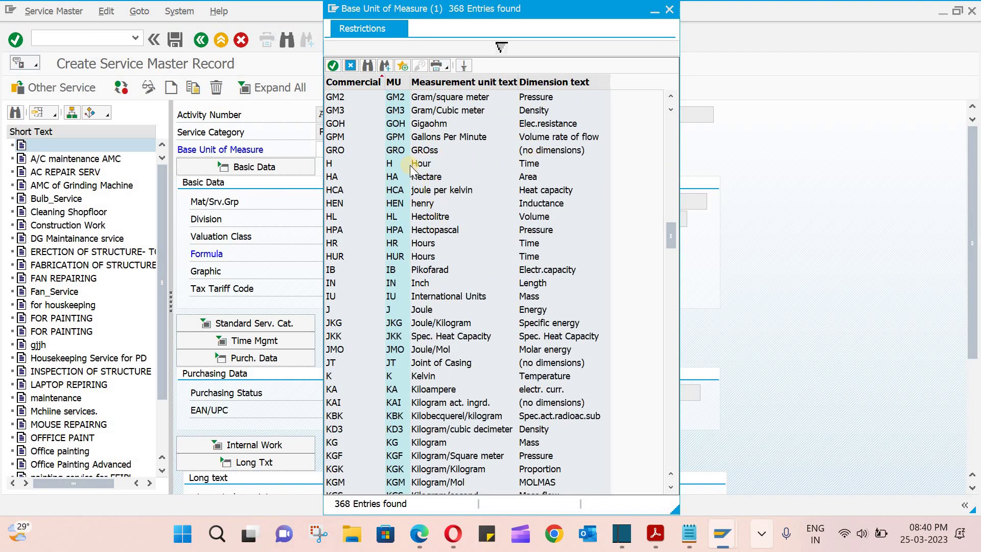
{"action": "left_click", "coordinate": [422, 165]}
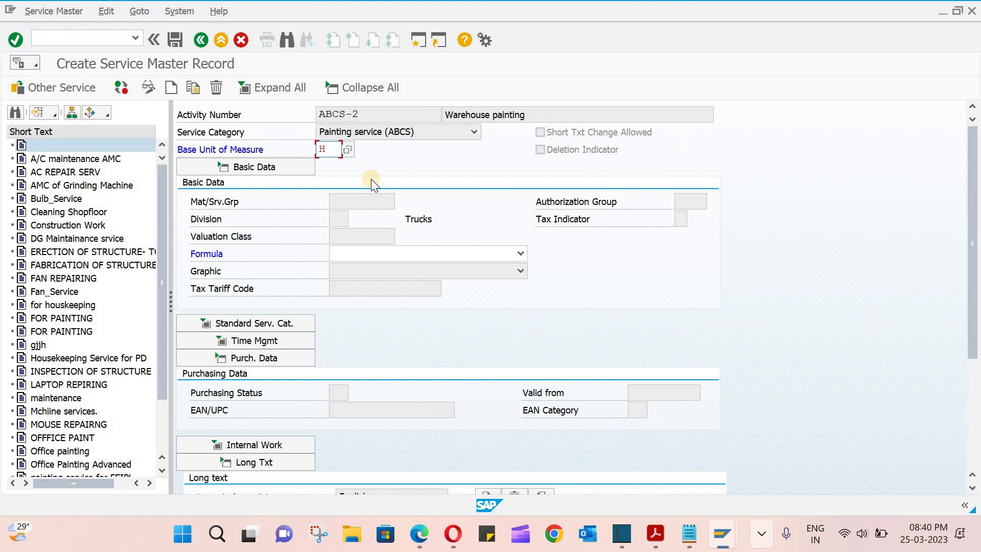
{"action": "key", "text": "Return"}
Step: Set material group 007 and valuation class 3200 for ABCS-2
{"action": "left_click", "coordinate": [365, 200]}
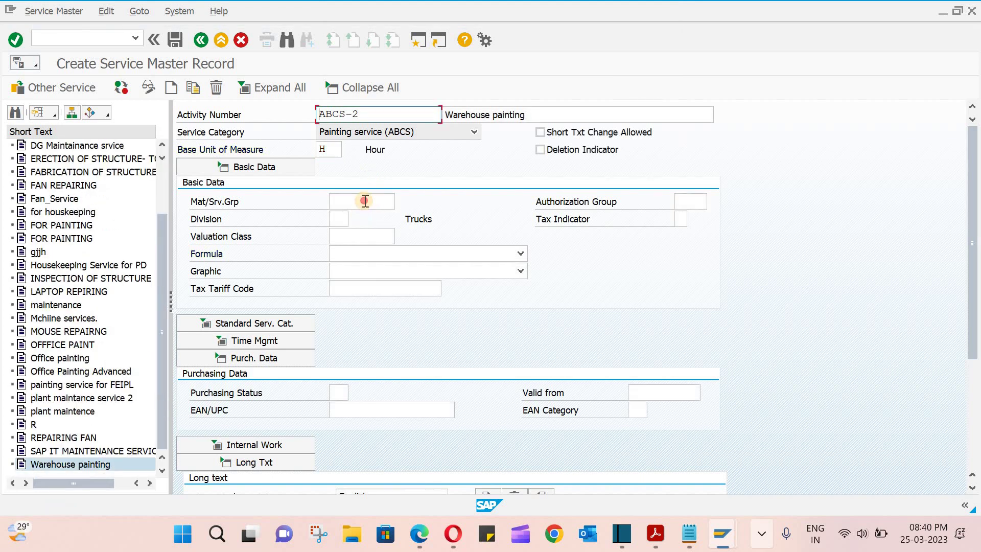
{"action": "type", "text": "0"}
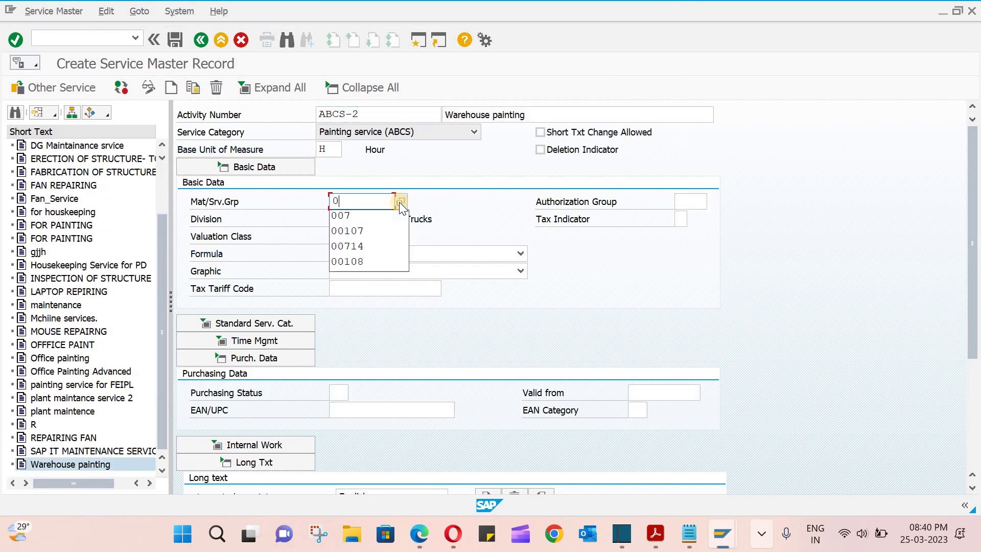
{"action": "key", "text": "Down"}
{"action": "key", "text": "Return"}
{"action": "left_click", "coordinate": [367, 238]}
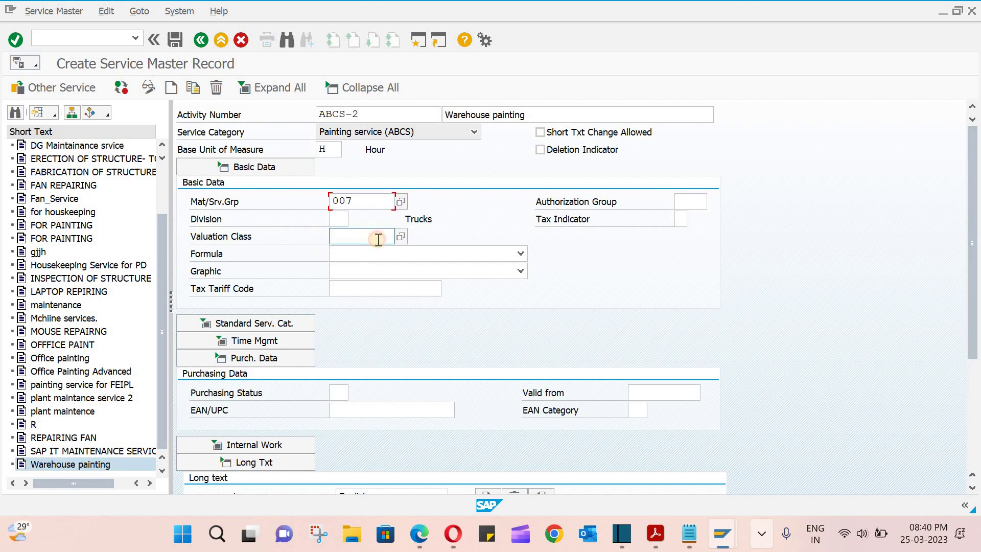
{"action": "type", "text": "3200"}
{"action": "key", "text": "Return"}
Step: Enter the long text 'Warehouse industrial painting'
{"action": "scroll", "coordinate": [329, 416], "scroll_direction": "down", "scroll_amount": 1}
{"action": "scroll", "coordinate": [235, 446], "scroll_direction": "down", "scroll_amount": 1}
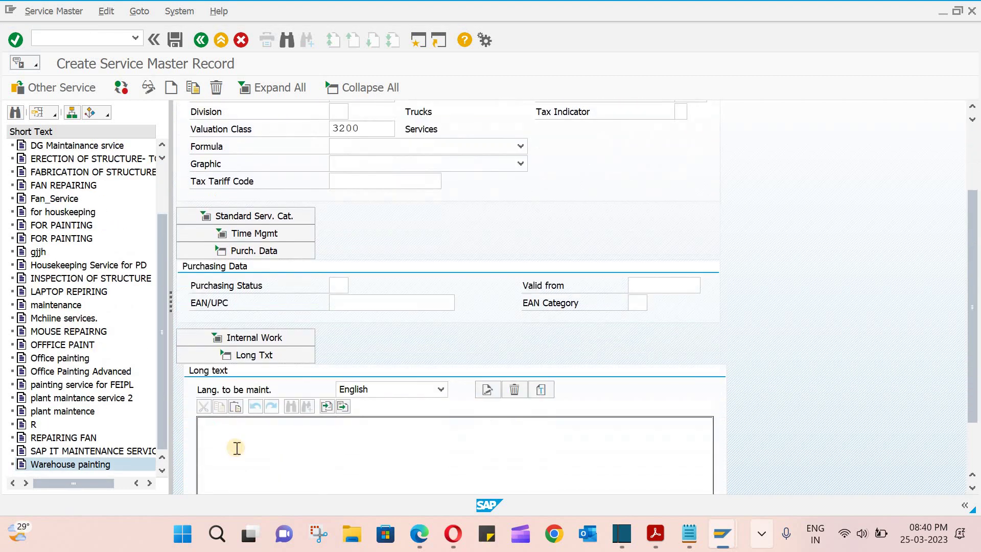
{"action": "left_click", "coordinate": [236, 448]}
{"action": "type", "text": "Warehouse industrial p"}
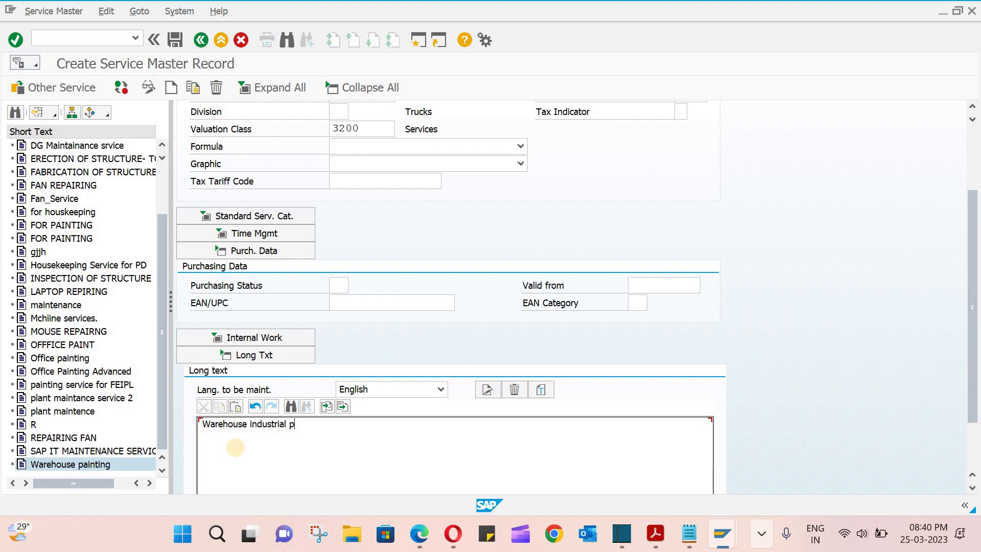
{"action": "type", "text": "ainting"}
{"action": "key", "text": "Return"}
{"action": "scroll", "coordinate": [280, 294], "scroll_direction": "up", "scroll_amount": 2}
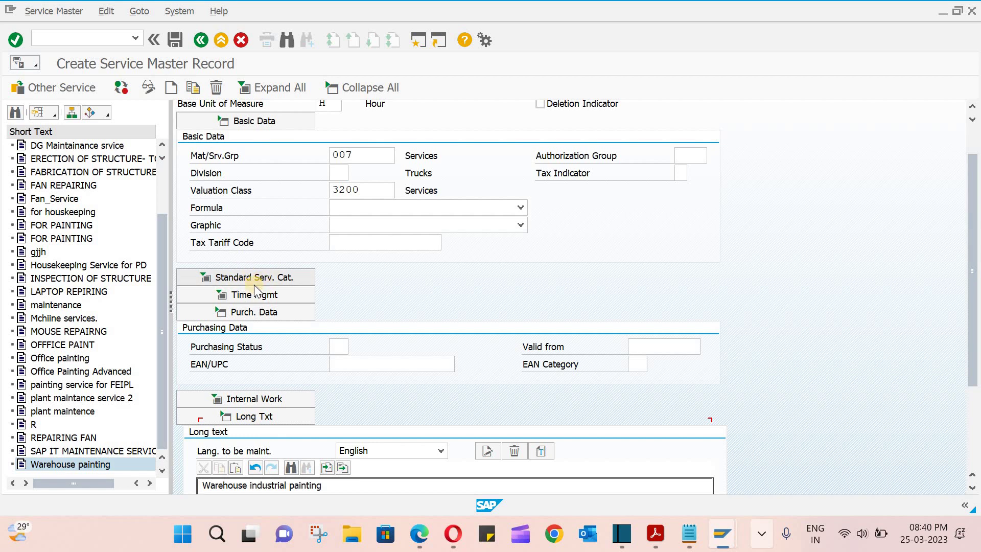
Step: Expand the Standard Serv. Cat. section and collapse Purchasing Data, then review the form
{"action": "left_click", "coordinate": [301, 278]}
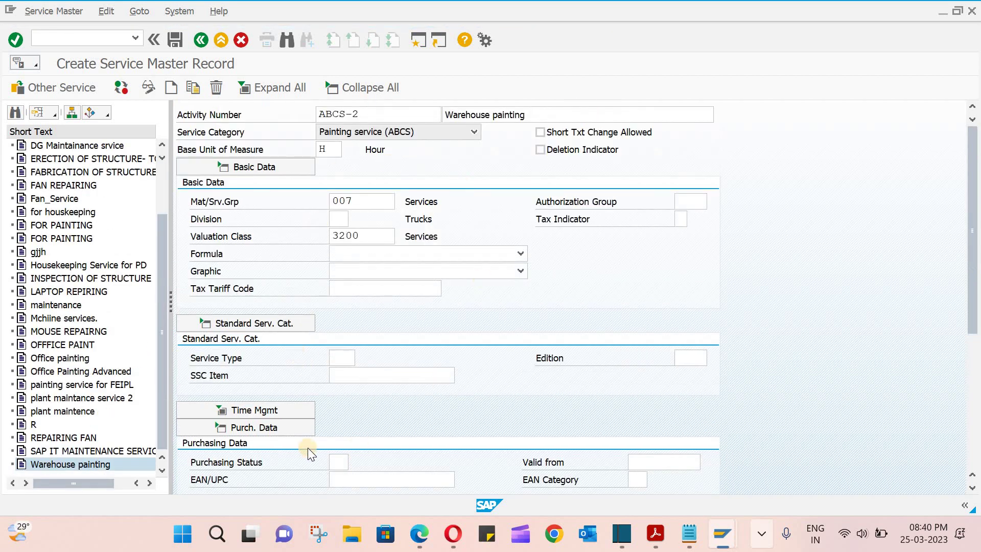
{"action": "scroll", "coordinate": [307, 447], "scroll_direction": "down", "scroll_amount": 3}
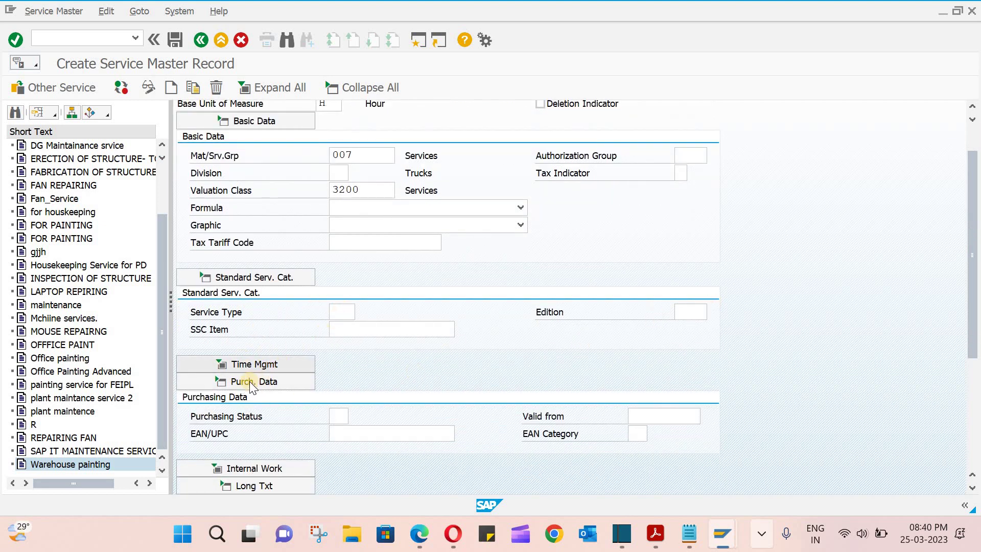
{"action": "left_click", "coordinate": [278, 384]}
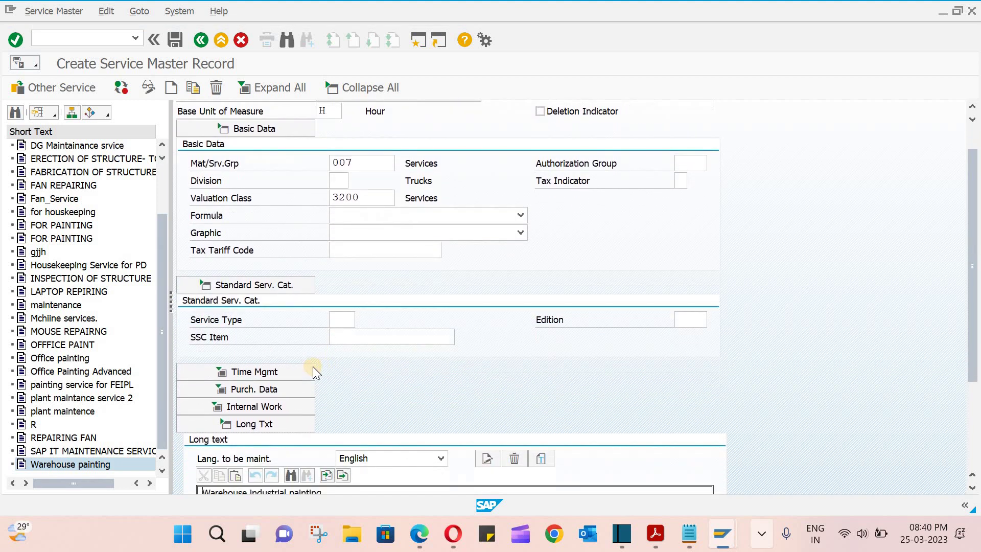
{"action": "scroll", "coordinate": [300, 367], "scroll_direction": "down", "scroll_amount": 1}
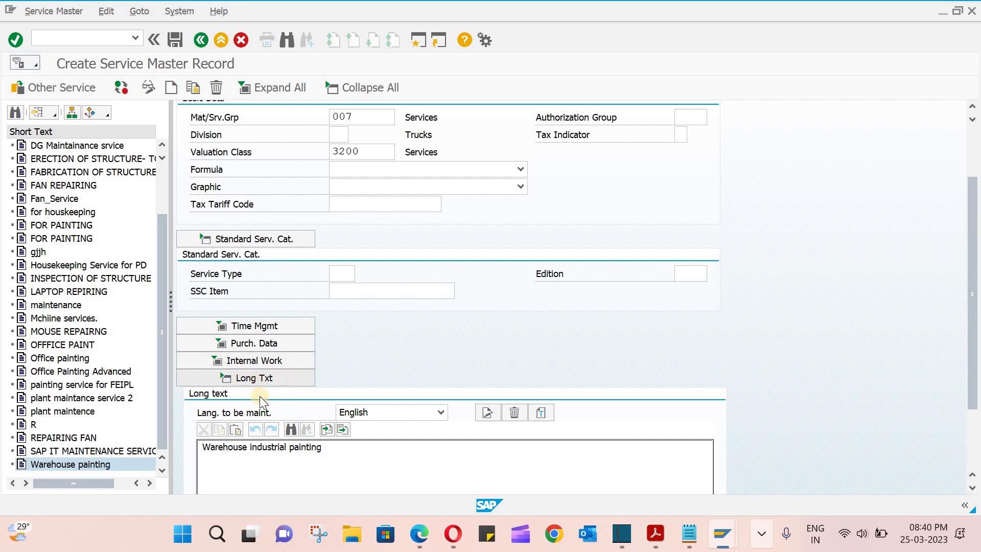
{"action": "scroll", "coordinate": [358, 233], "scroll_direction": "up", "scroll_amount": 2}
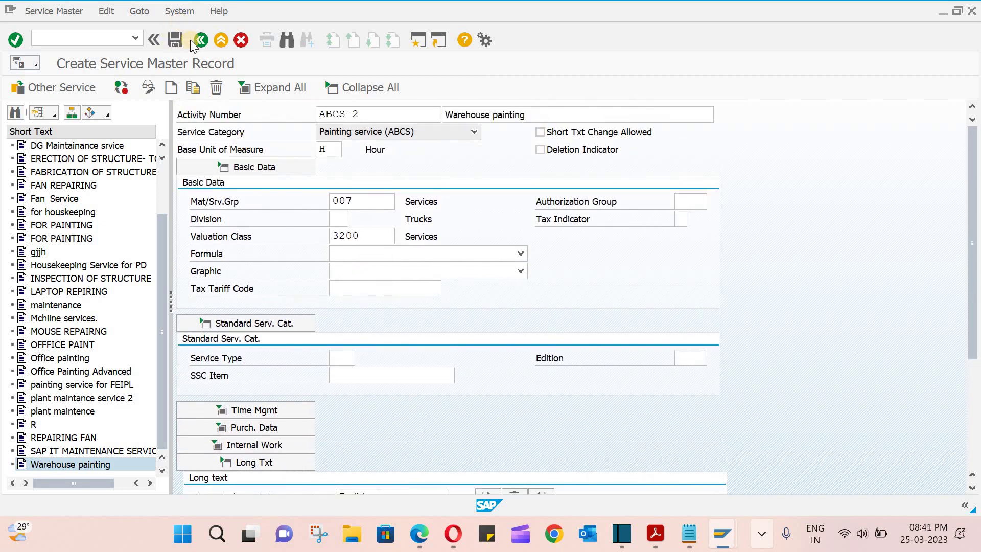
Step: Save ABCS-2, widen the service tree, and select ABCS-1 in the list to verify both
{"action": "left_click", "coordinate": [178, 41]}
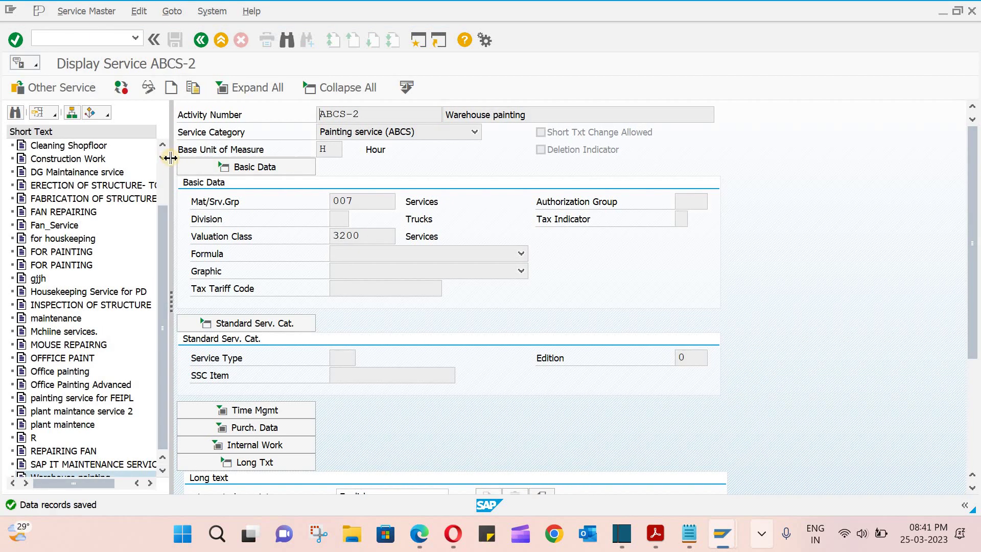
{"action": "left_click_drag", "start_coordinate": [169, 157], "coordinate": [288, 163]}
{"action": "scroll", "coordinate": [194, 450], "scroll_direction": "down", "scroll_amount": 1}
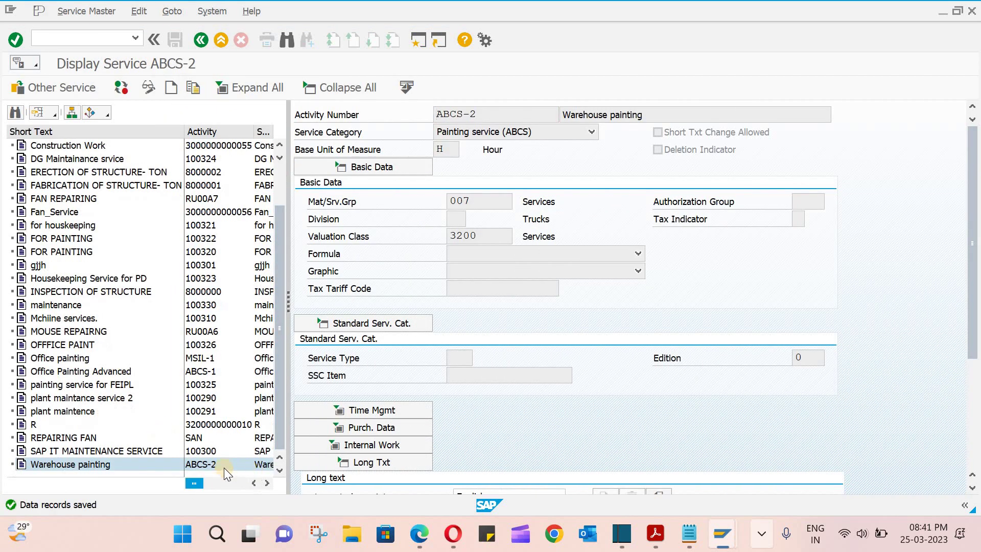
{"action": "scroll", "coordinate": [248, 263], "scroll_direction": "up", "scroll_amount": 6}
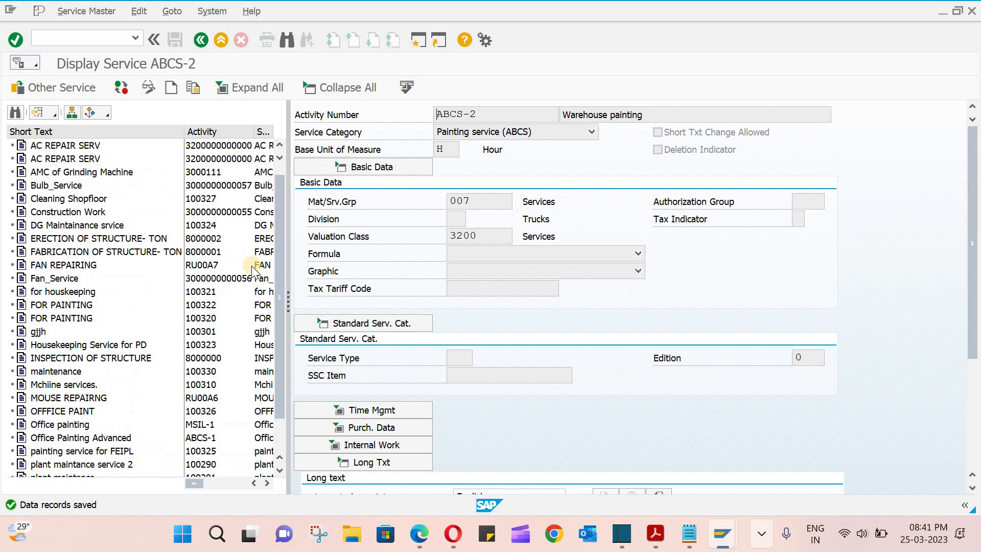
{"action": "scroll", "coordinate": [253, 300], "scroll_direction": "down", "scroll_amount": 6}
{"action": "left_click", "coordinate": [185, 372]}
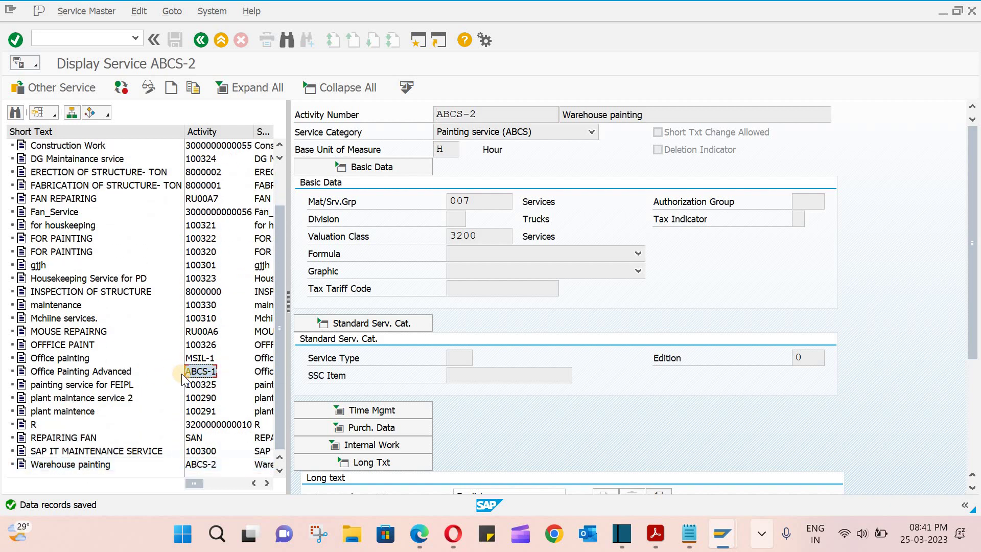